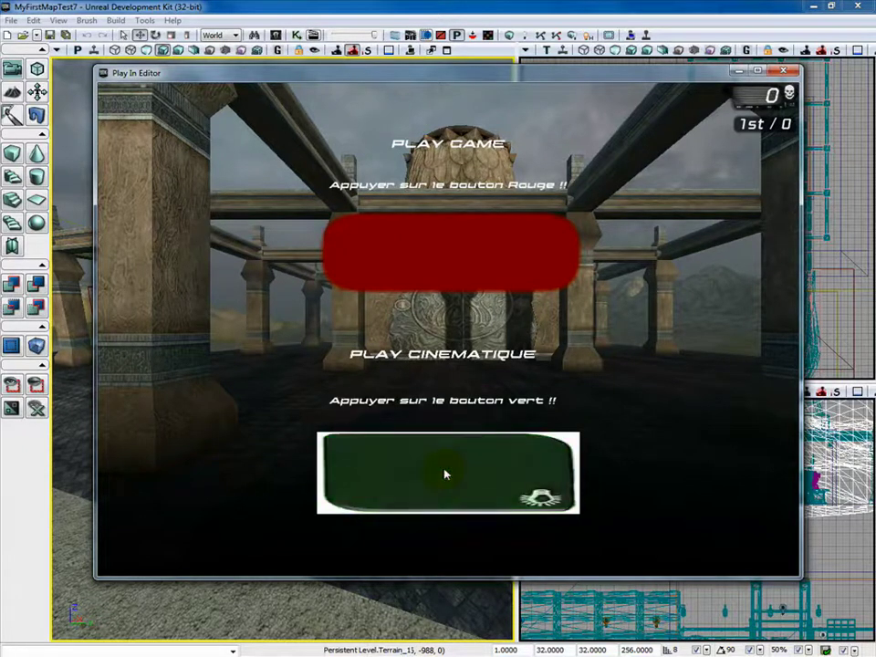
Step: Test the green PLAY CINEMATIQUE button in the running level preview and end the play session
click(446, 474)
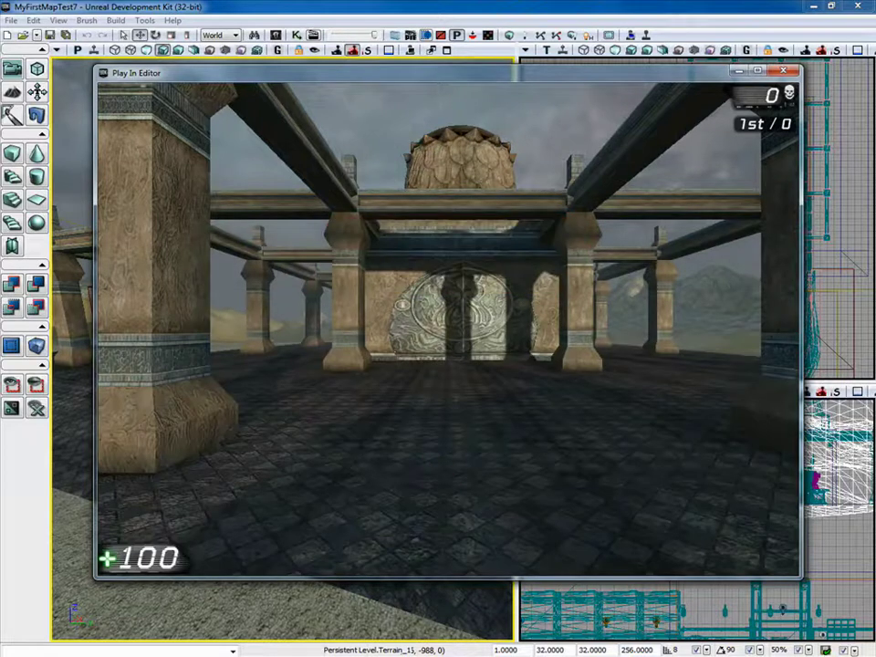
key(Escape)
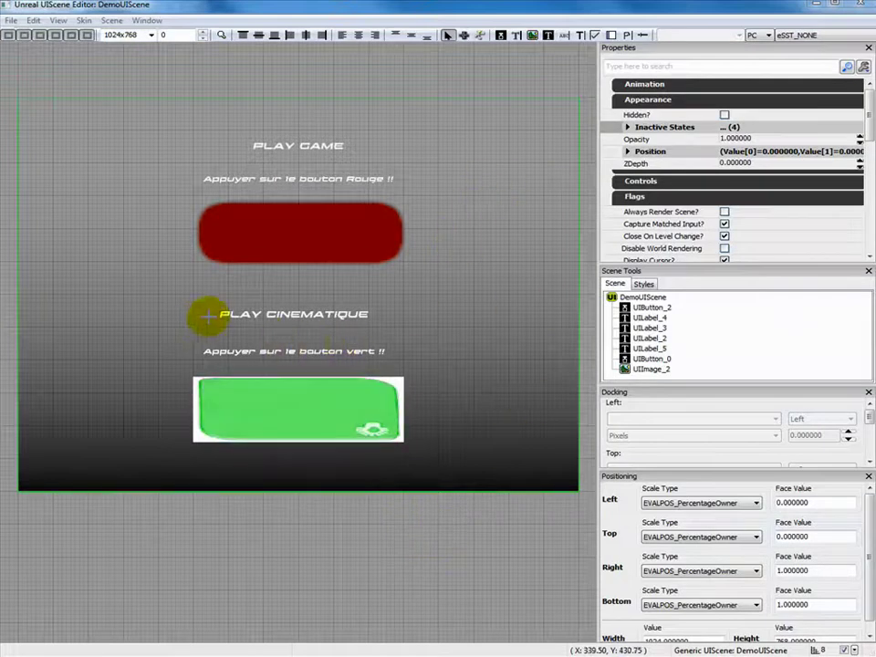
Step: Examine the DemoUIScene widgets (cinematic label, green button, background image) and the scene's Scene Input Mode setting
click(247, 318)
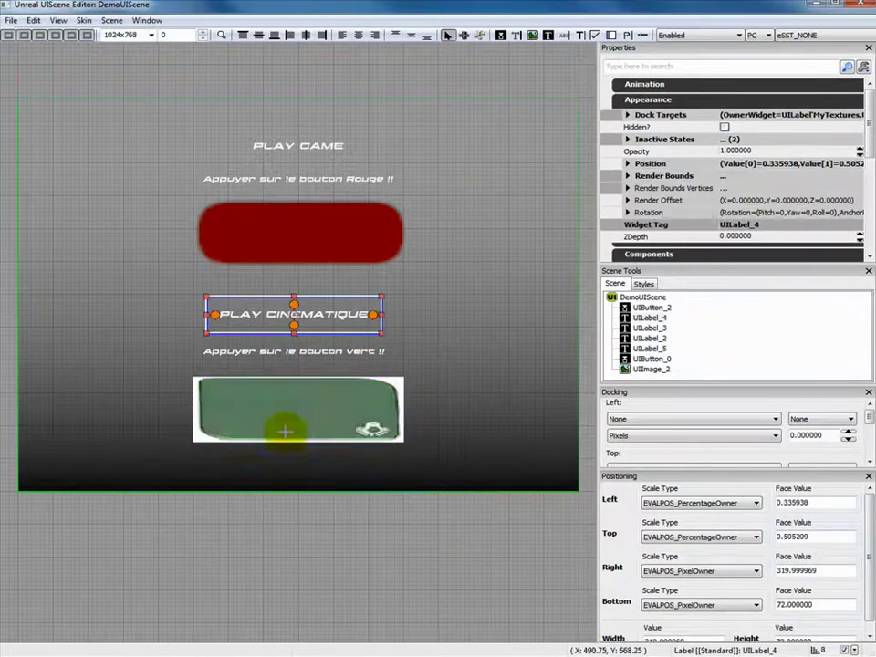
click(322, 393)
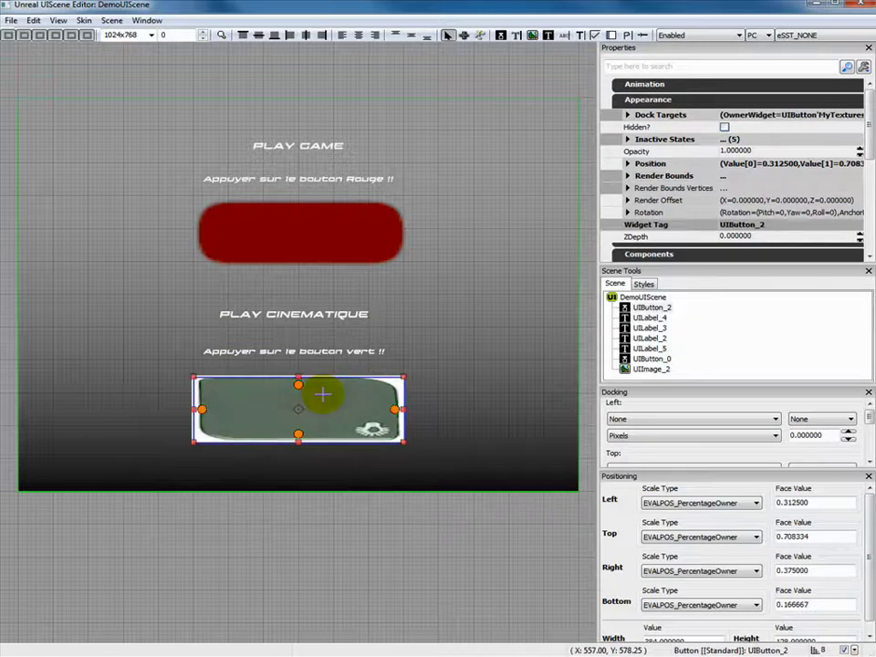
click(483, 253)
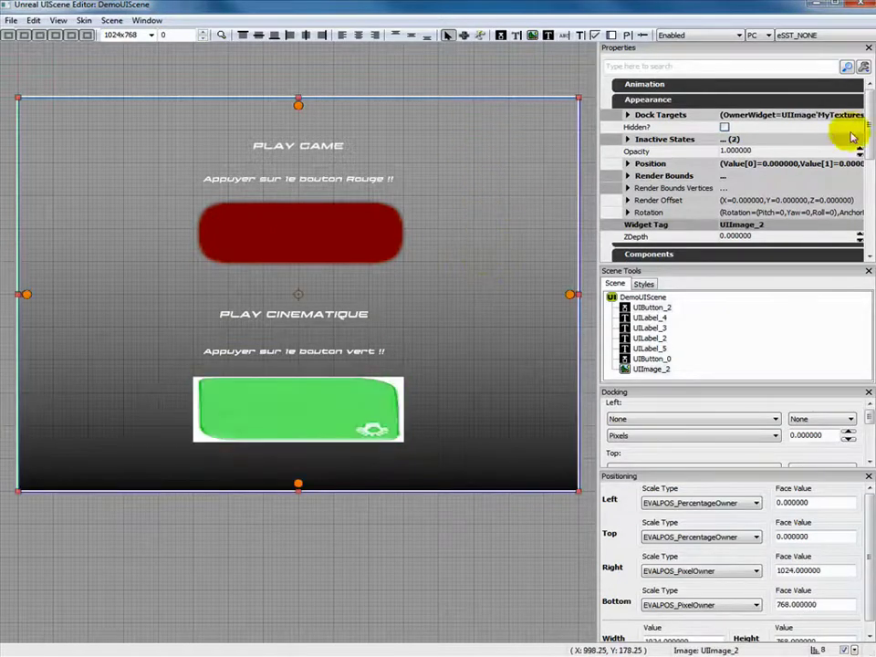
key(Escape)
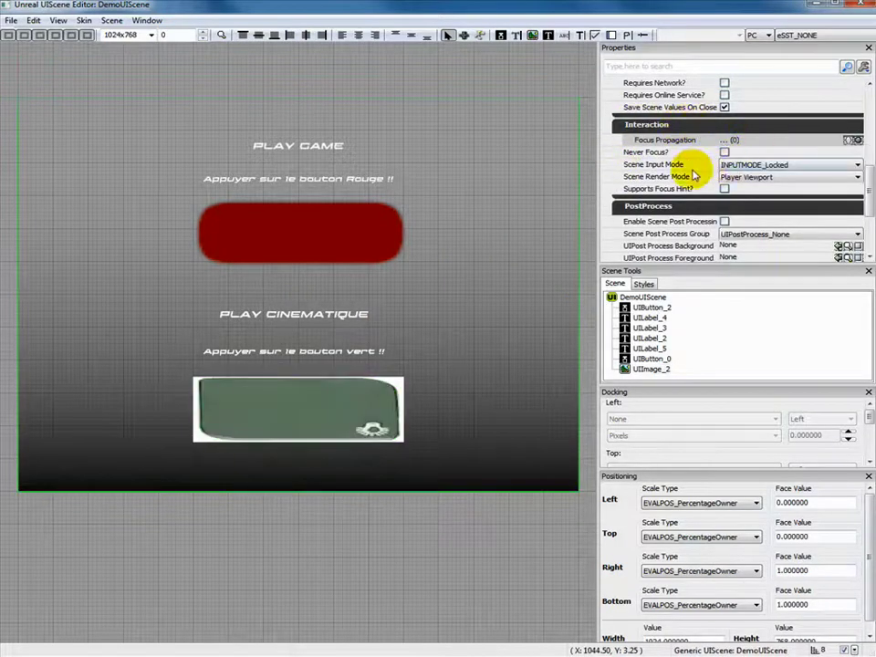
click(808, 167)
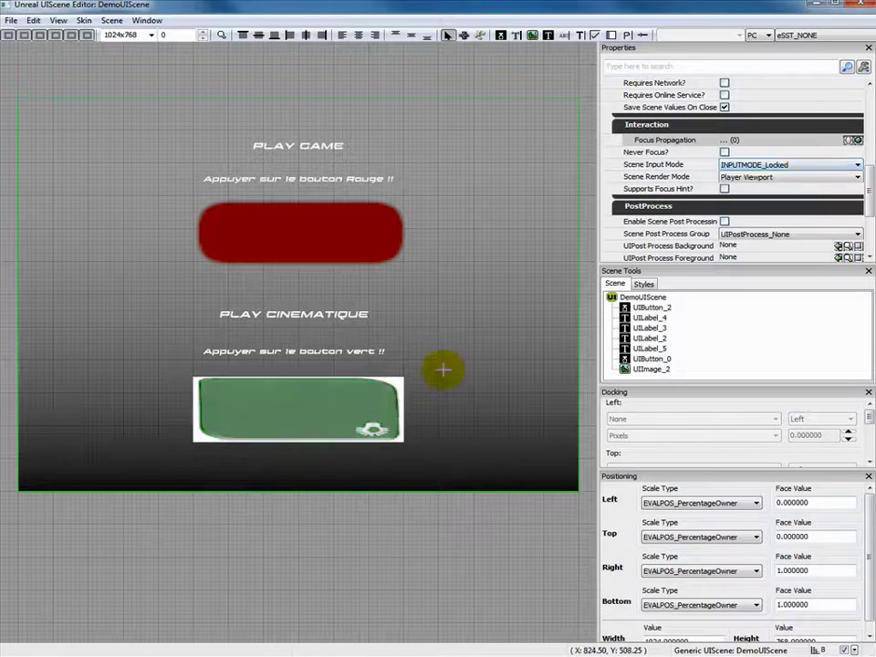
Step: Examine the Activate Level Event and Close Scene actions in the Focused sequences of UIButton_0 and UIButton_2
click(365, 219)
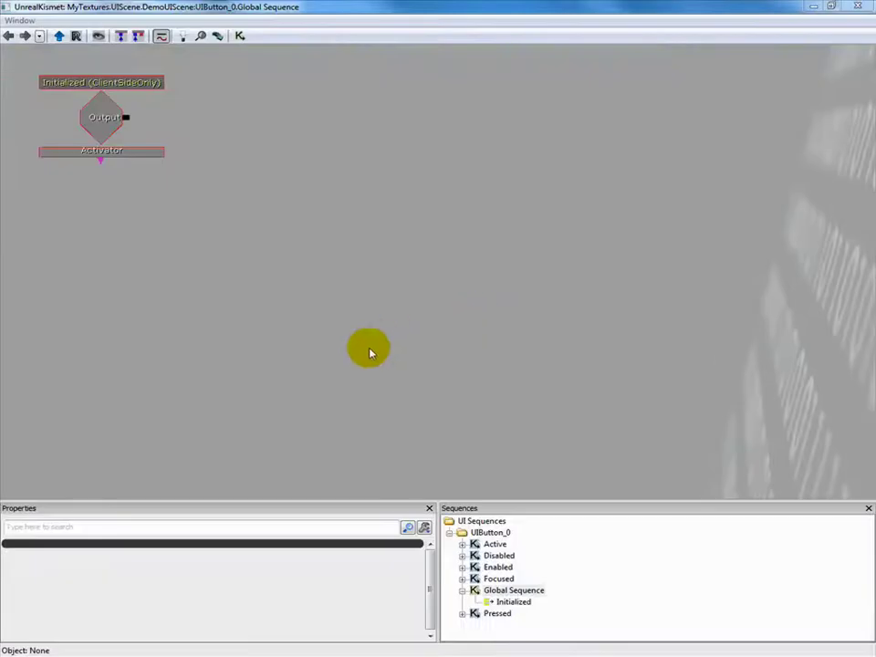
click(498, 579)
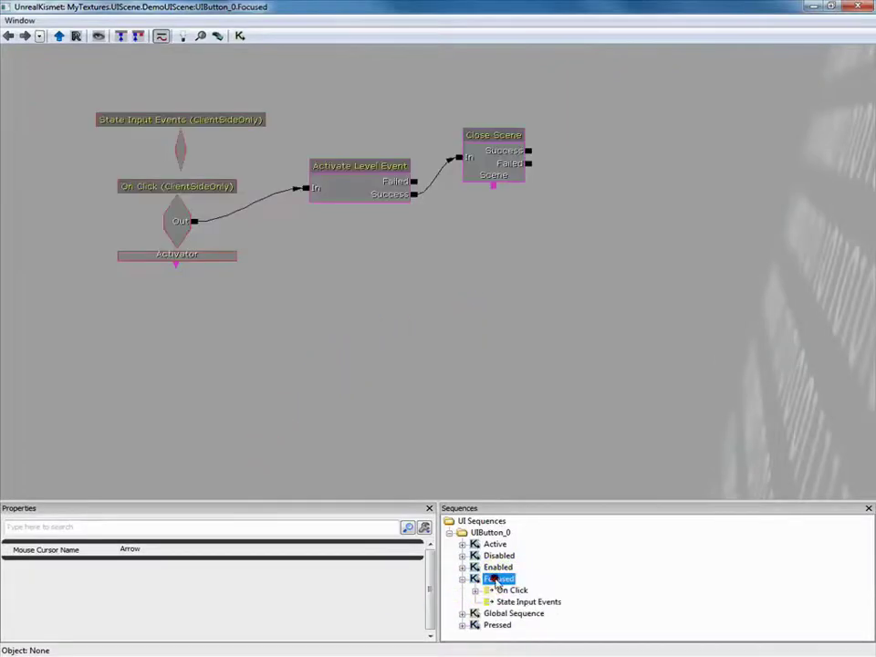
drag(387, 313, 452, 384)
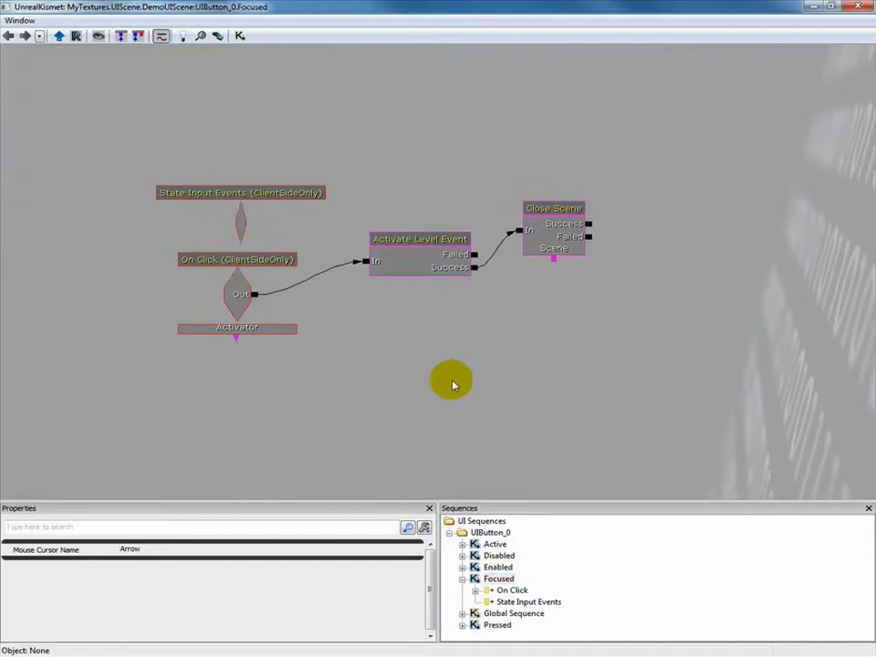
click(411, 260)
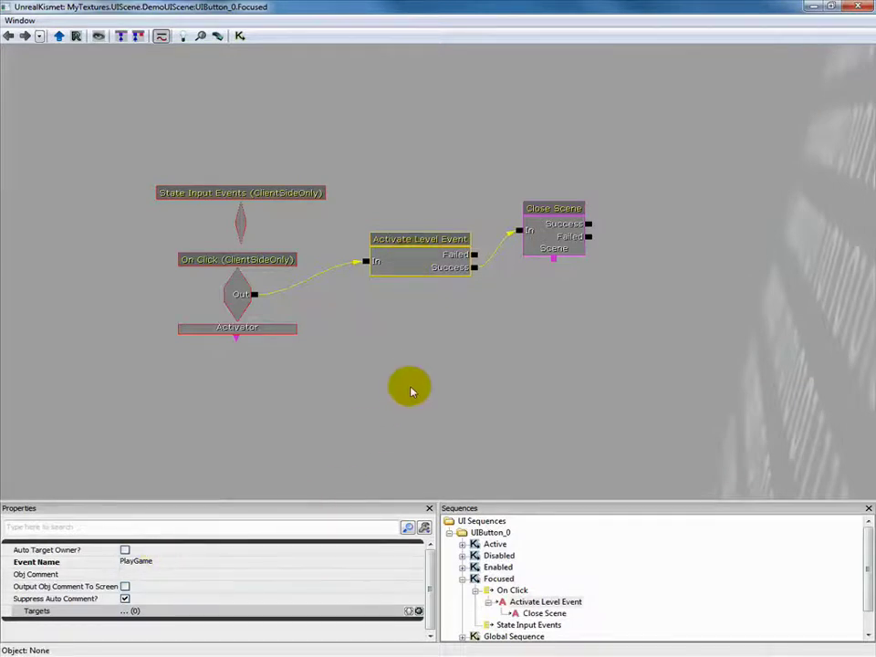
click(564, 236)
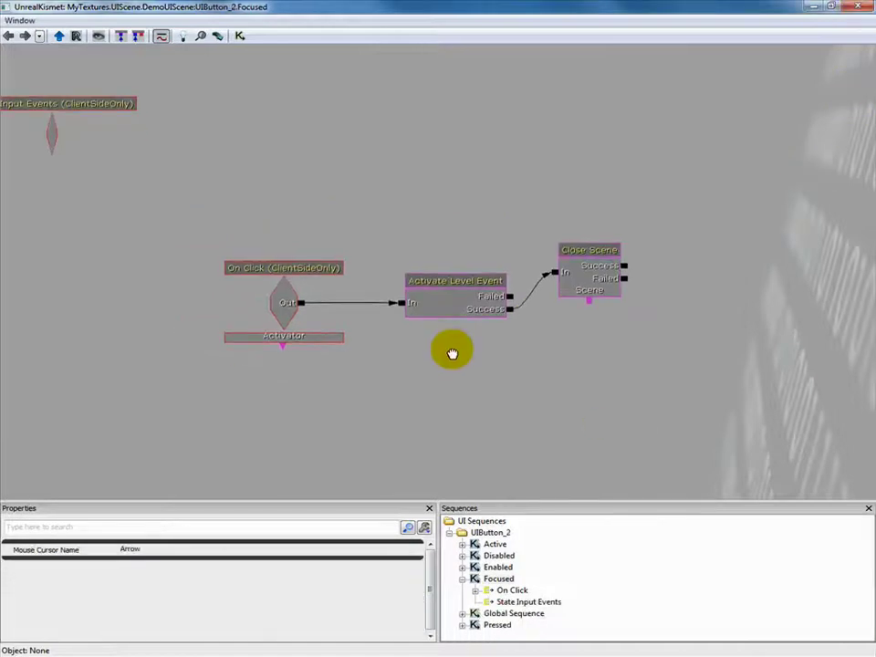
click(454, 297)
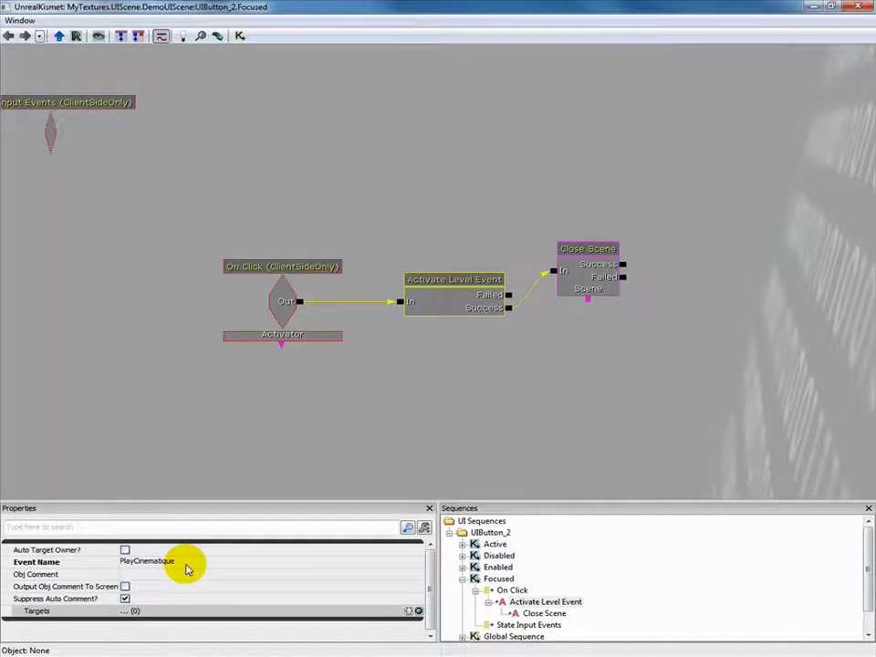
click(586, 274)
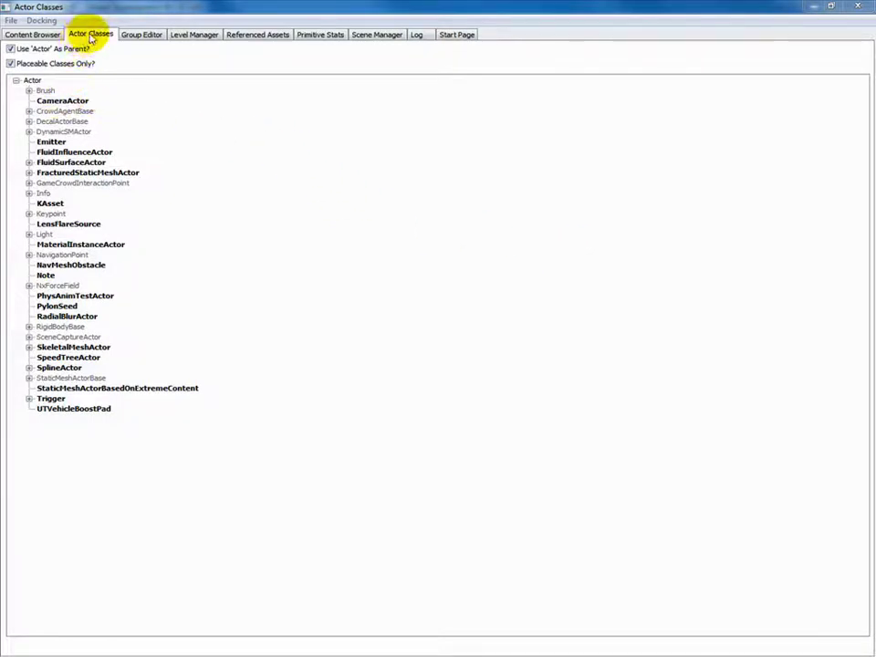
Step: Add a CameraActor to the level on the paved floor in front of the temple
click(67, 103)
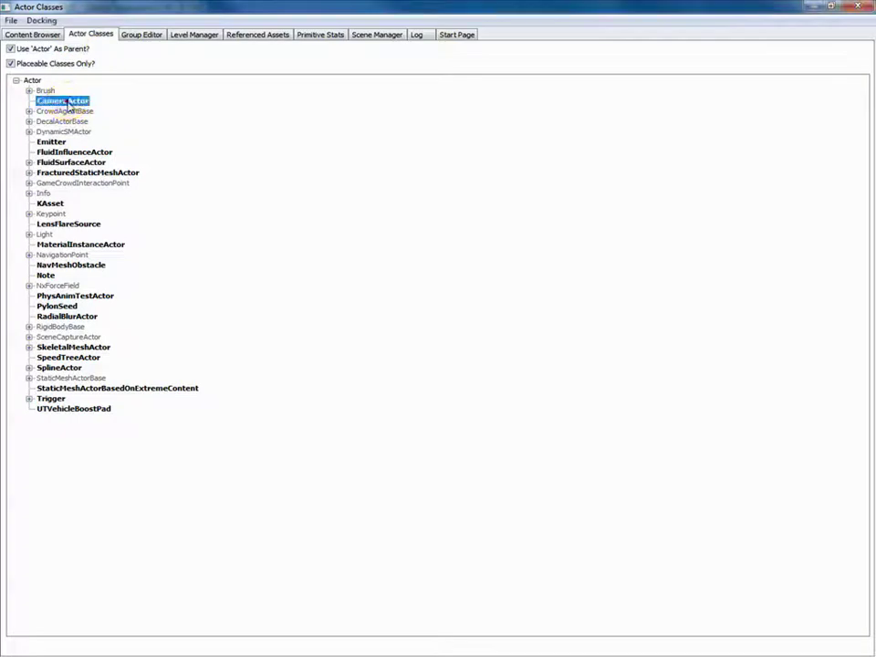
click(812, 8)
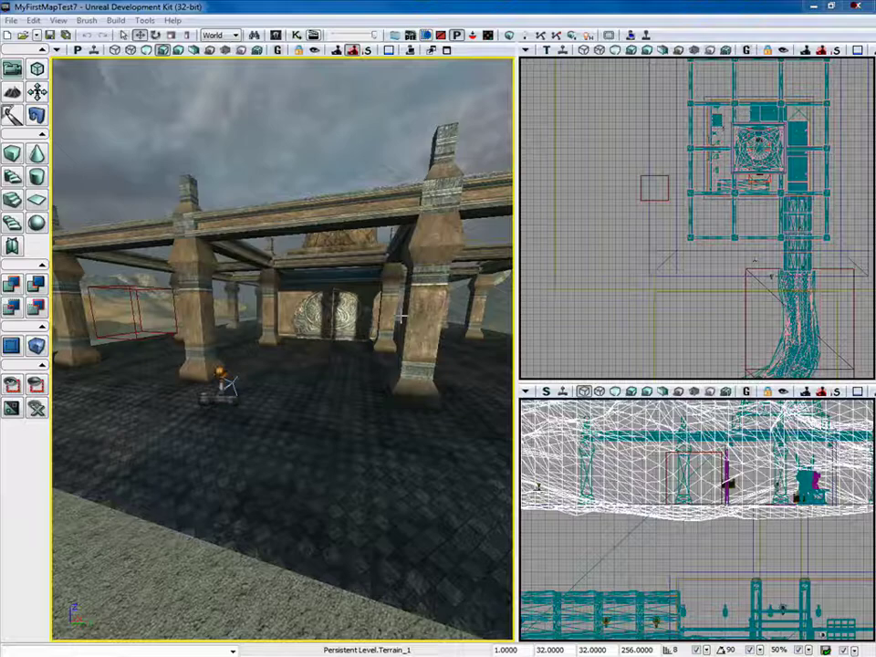
right_click(255, 445)
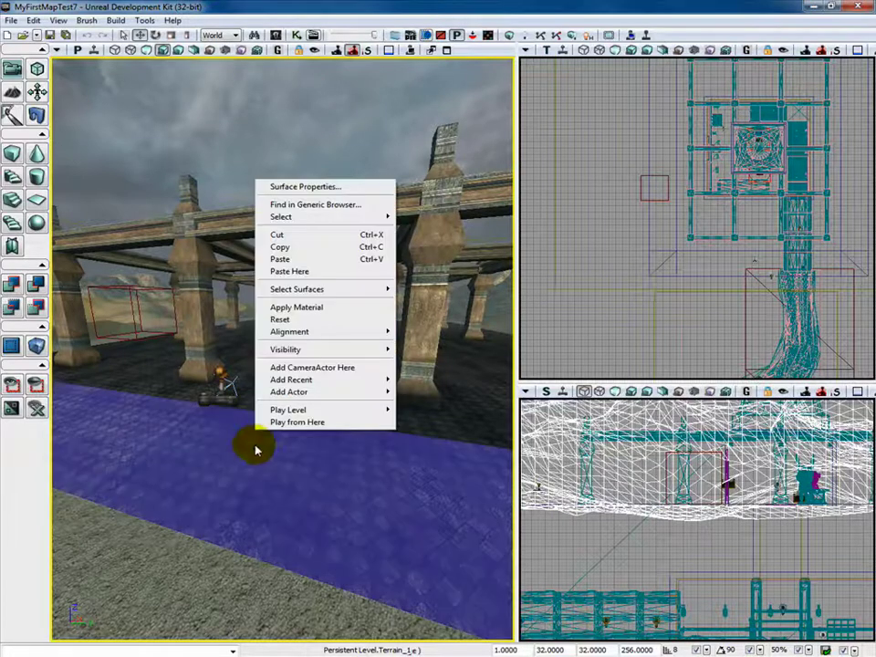
click(305, 368)
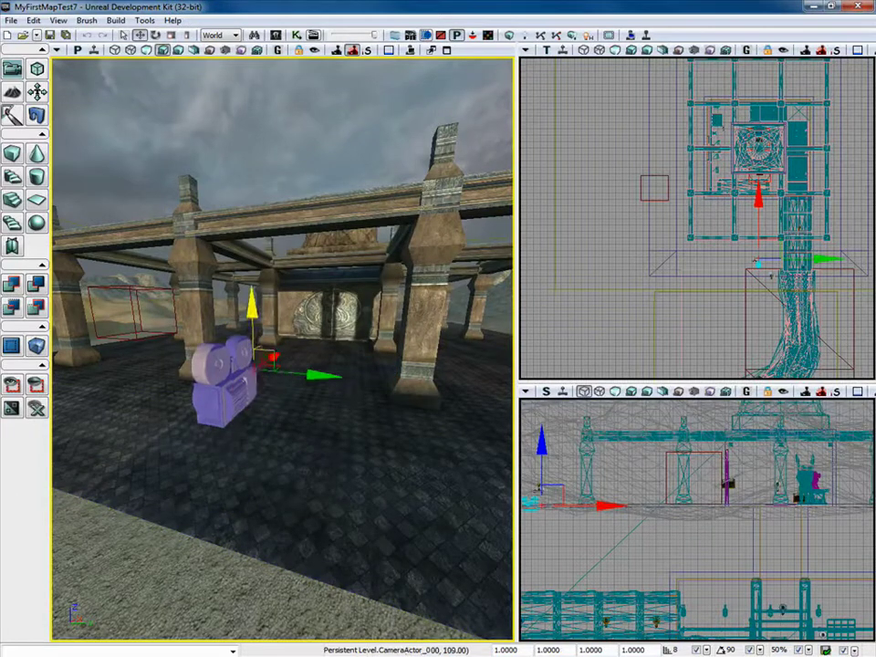
Step: Lock selected actors to the perspective view and aim the new CameraActor at the temple's doors
click(616, 320)
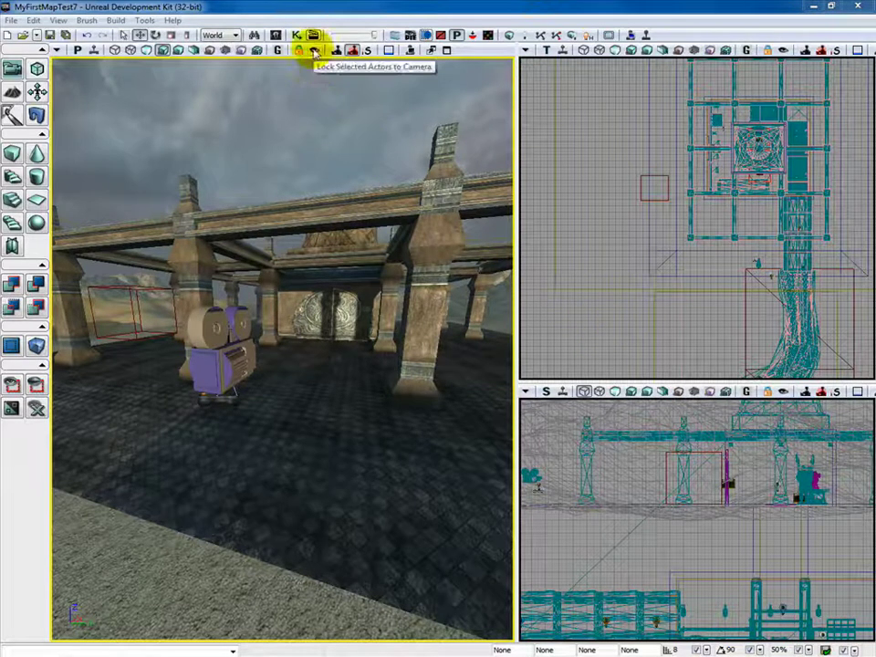
click(314, 51)
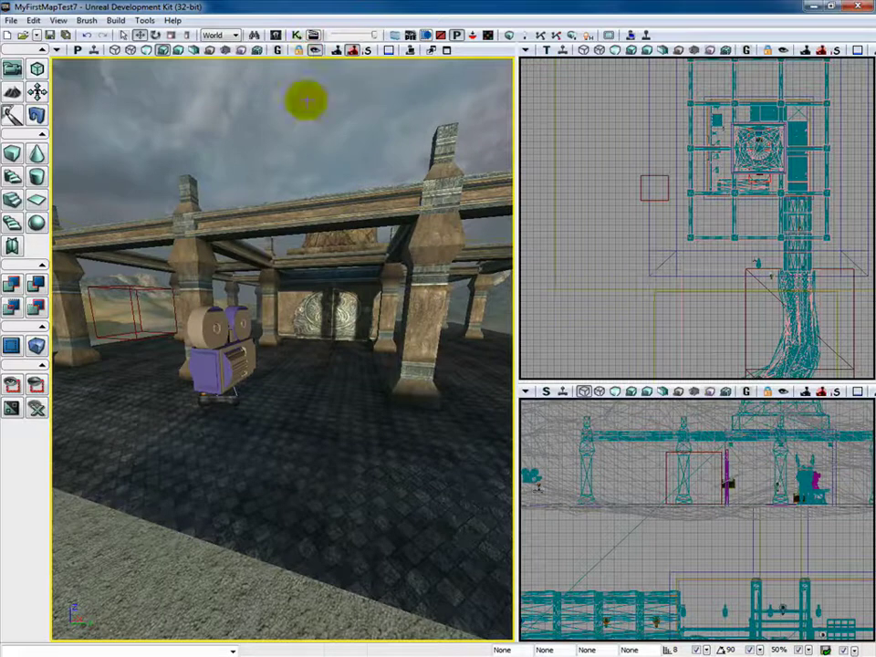
click(221, 365)
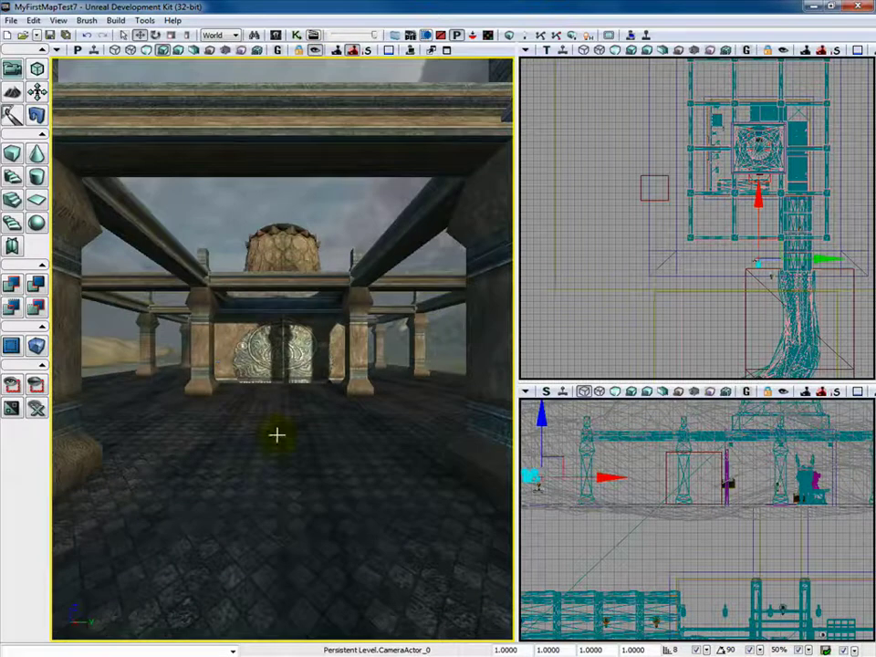
right_drag(281, 435, 273, 405)
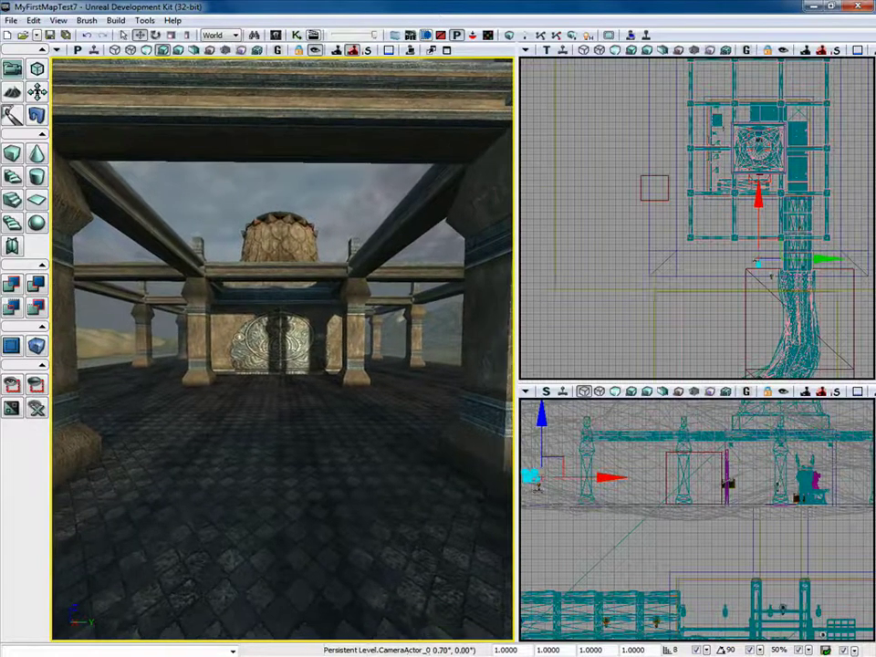
drag(282, 434, 286, 411)
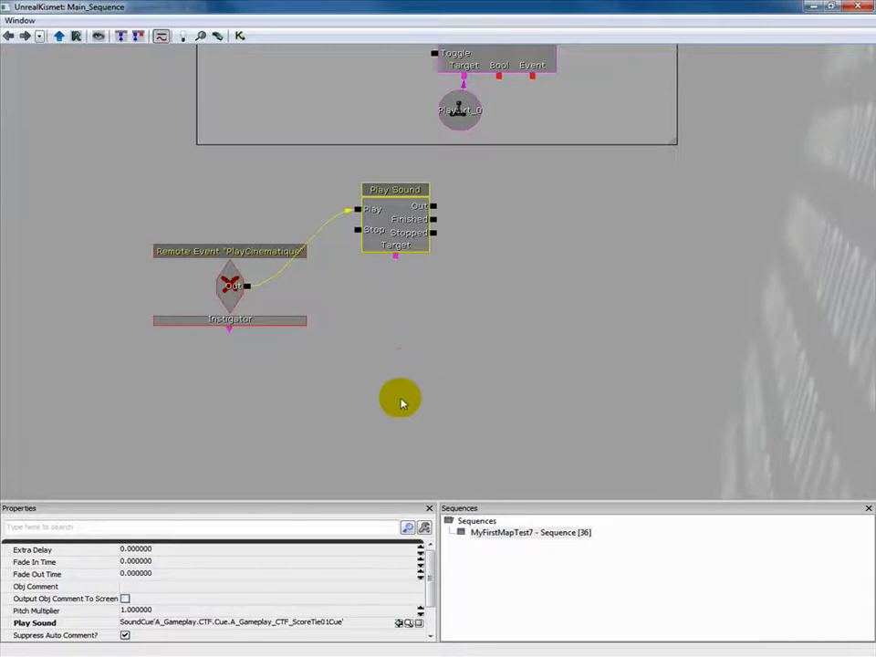
Step: Examine the PlayCinematique and PlayGame remote events in the level's Kismet and the sound cue used by the cinematic Play Sound
click(233, 294)
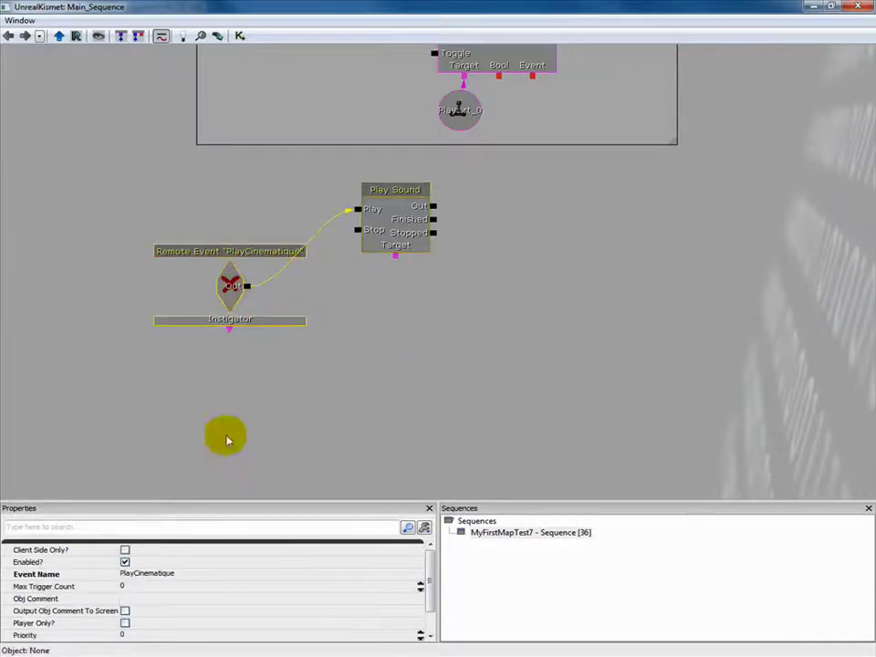
drag(514, 294, 548, 455)
click(308, 152)
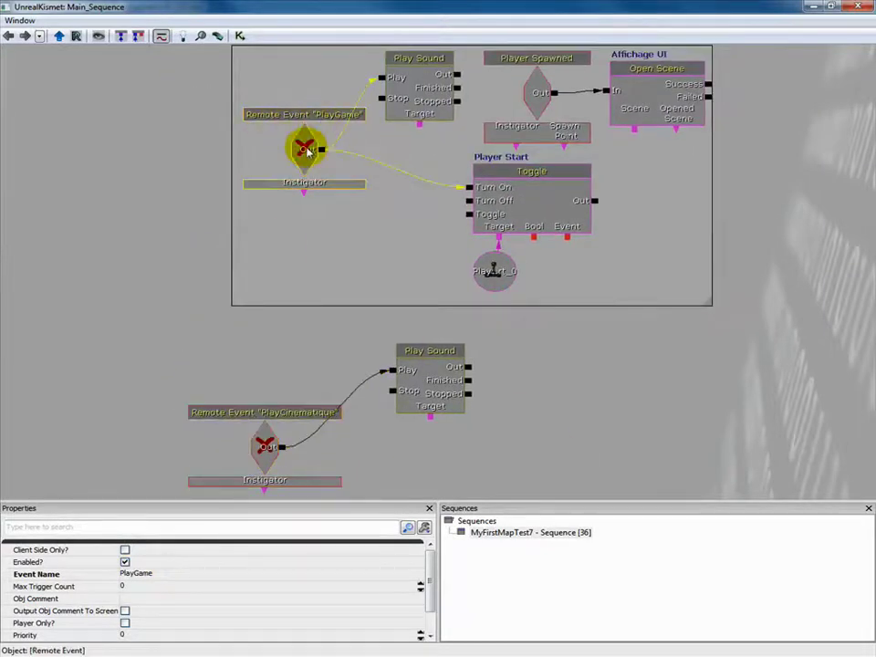
drag(778, 414, 747, 313)
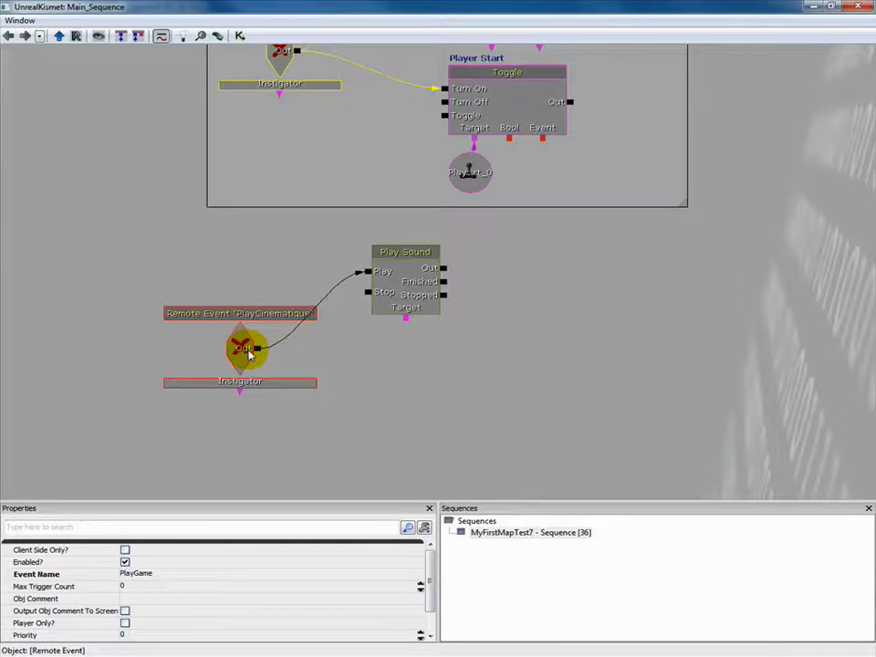
click(406, 280)
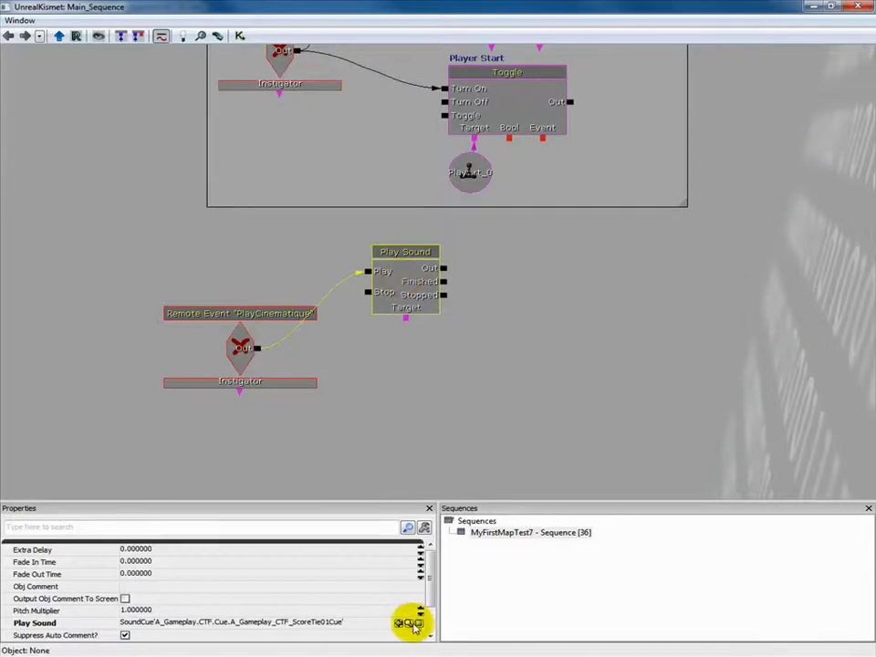
click(412, 625)
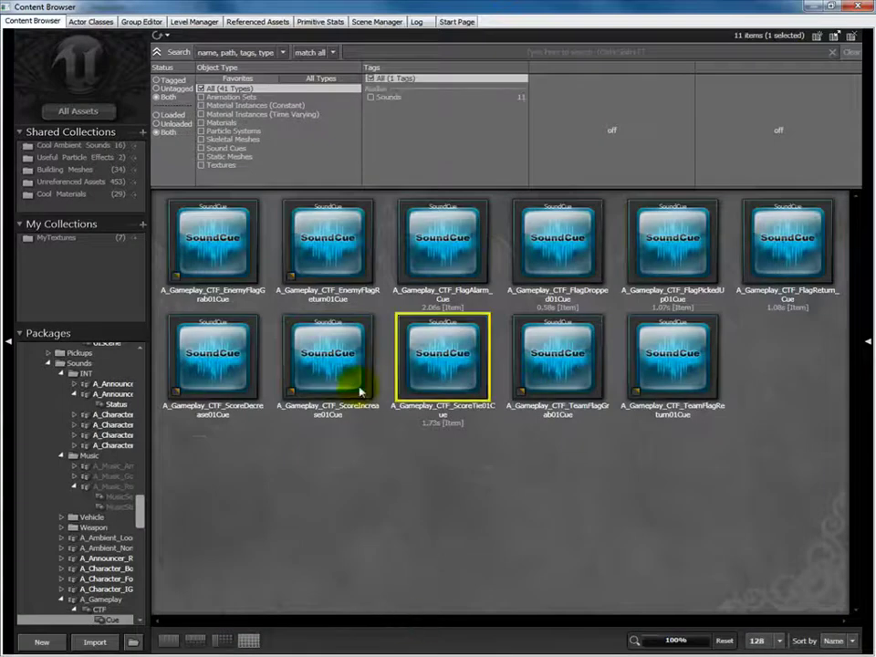
key(alt+Tab)
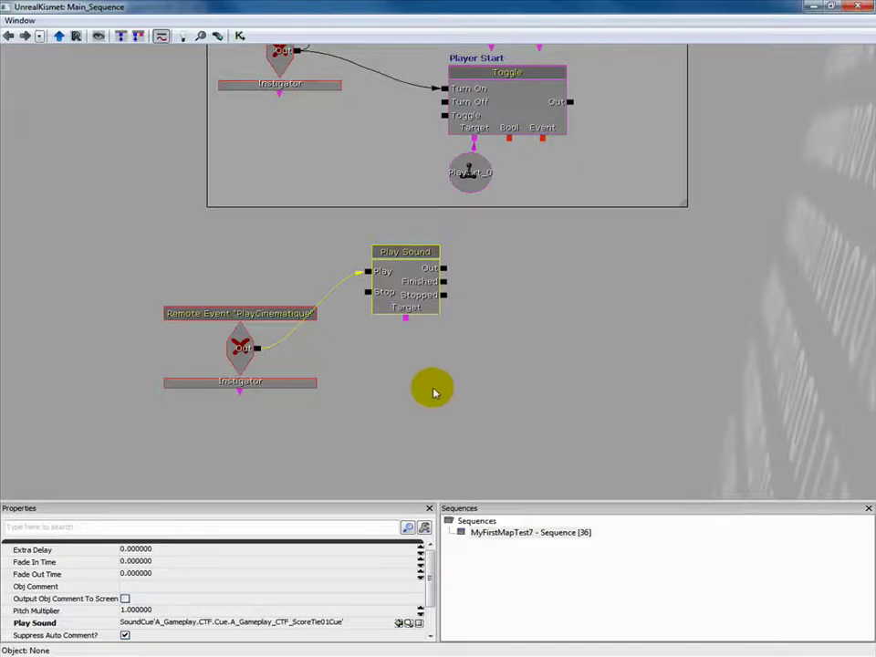
Step: Add a Matinee beside the cinematic Play Sound and connect the PlayCinematique remote event's Out to its Play input
drag(486, 342, 491, 262)
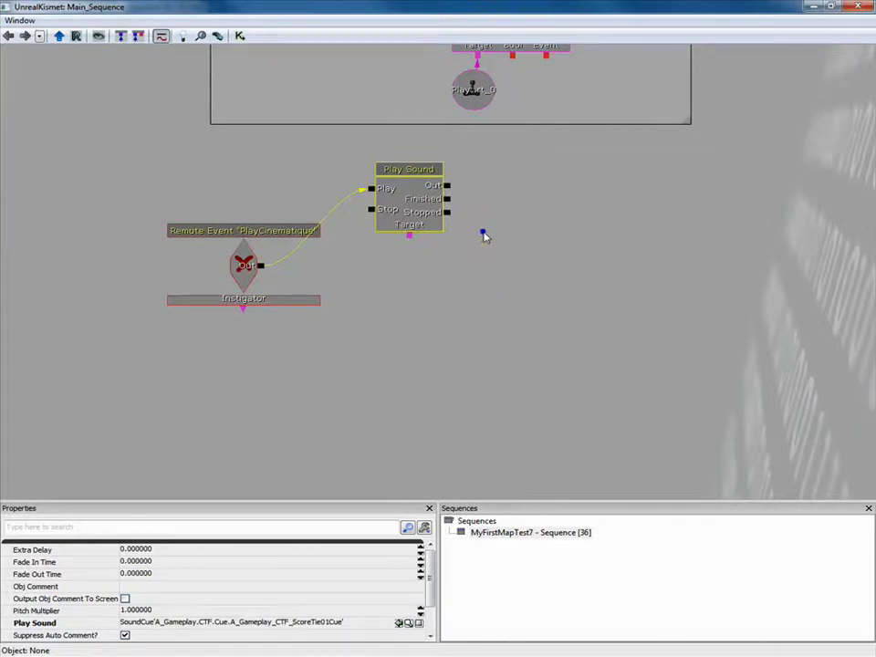
right_click(483, 236)
click(564, 237)
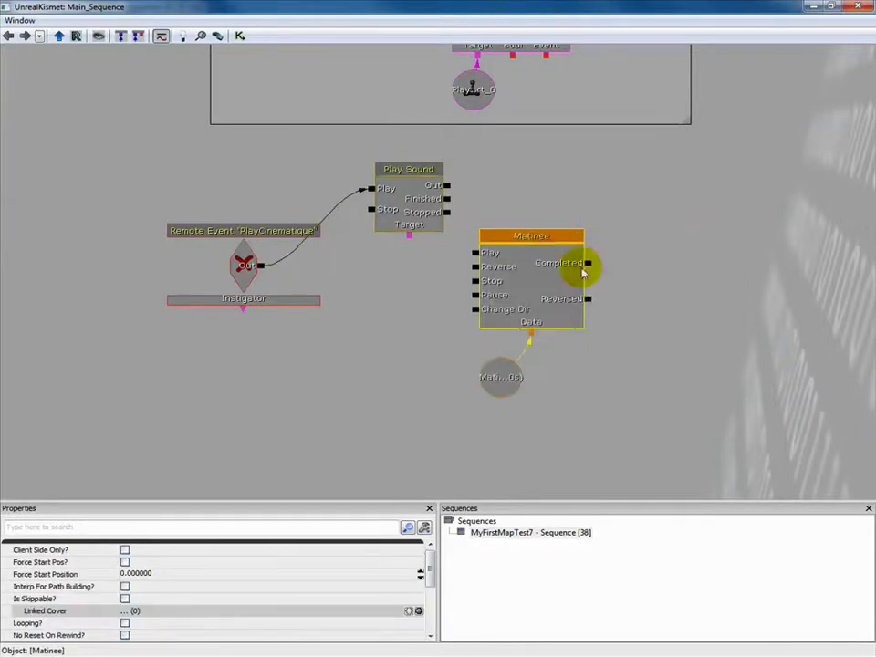
drag(260, 265, 434, 266)
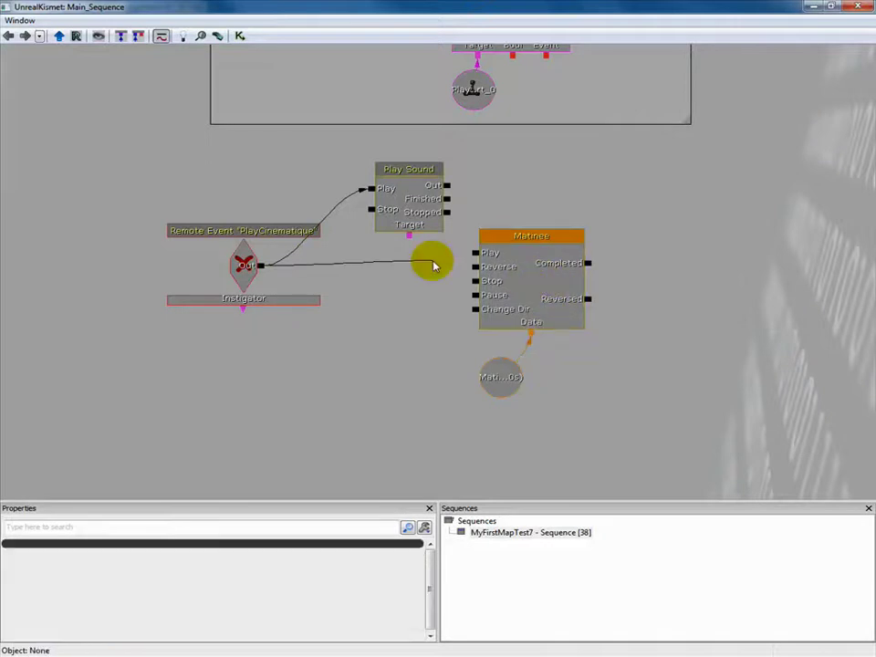
drag(438, 266, 475, 250)
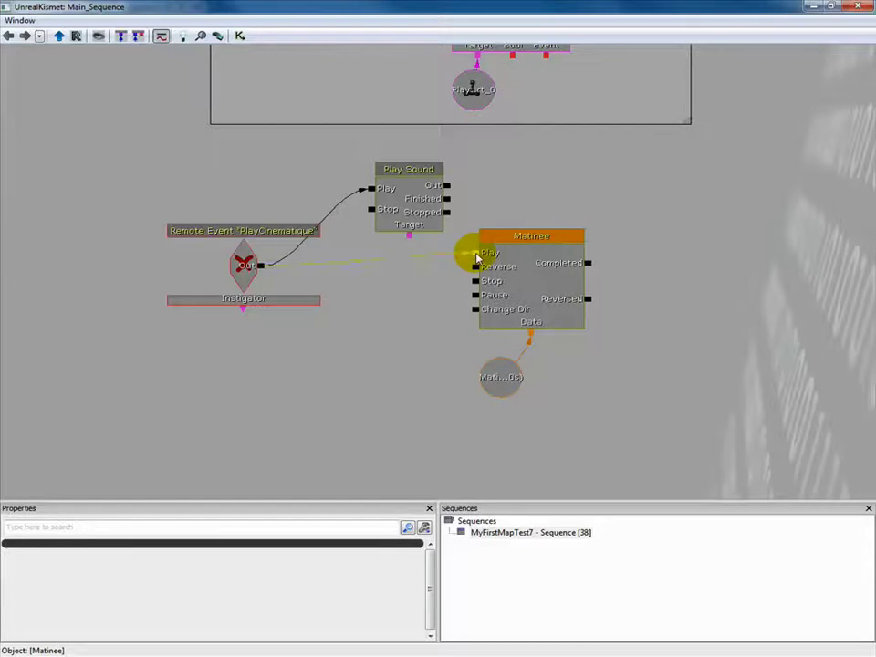
Step: Open the new Matinee for editing and add a camera group named Camera for the CameraActor
double_click(530, 283)
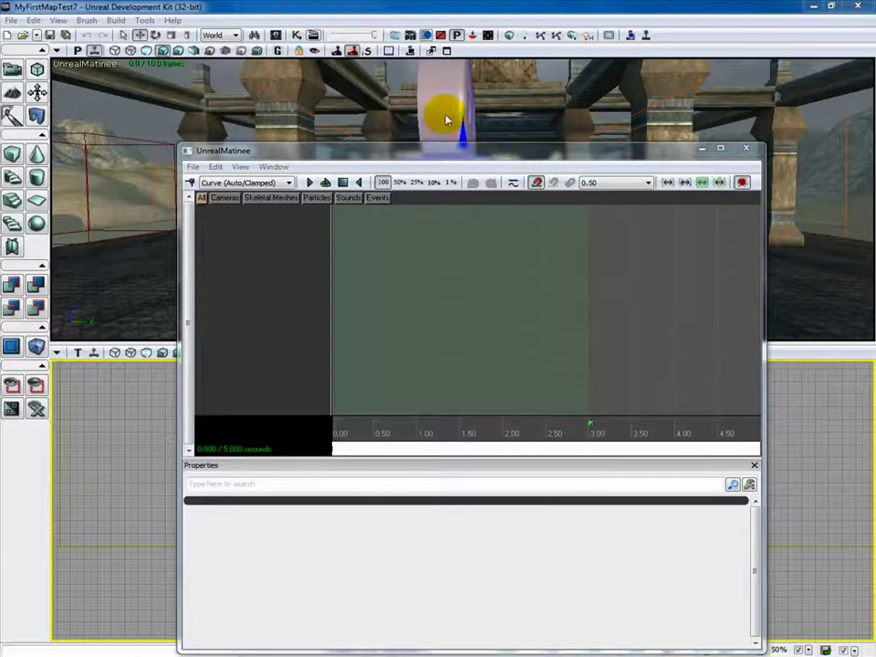
right_click(246, 236)
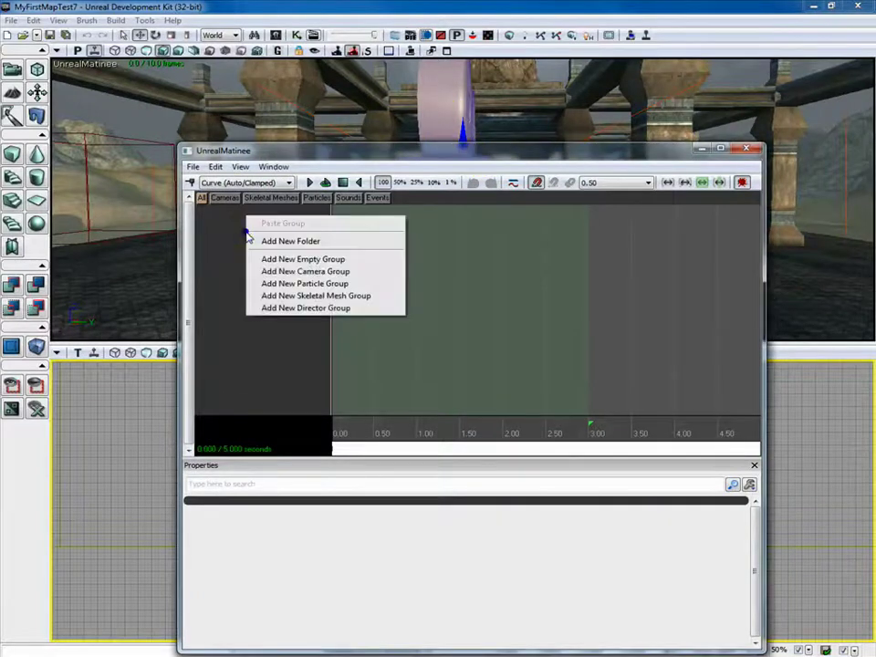
click(296, 274)
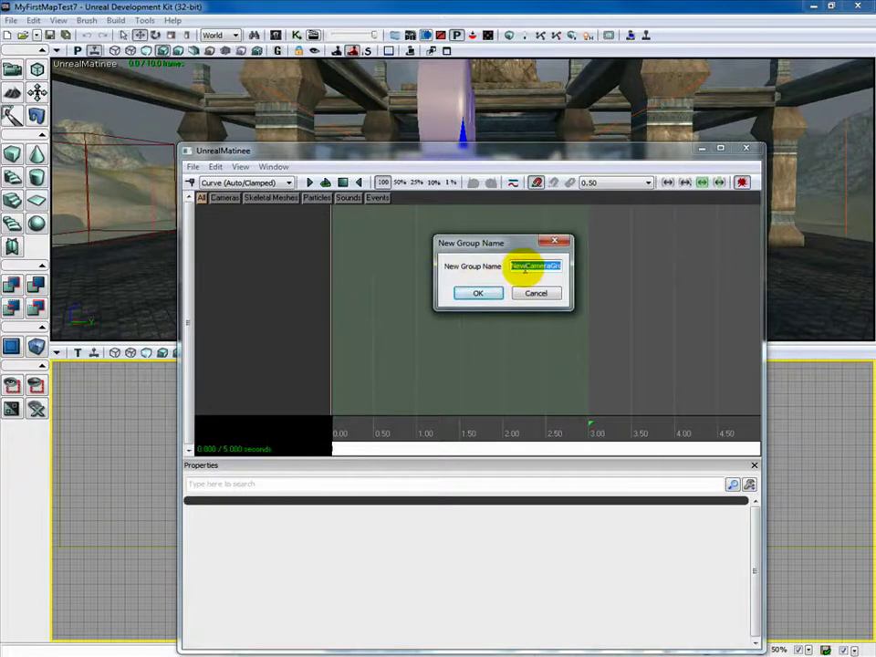
text(Camera)
click(478, 293)
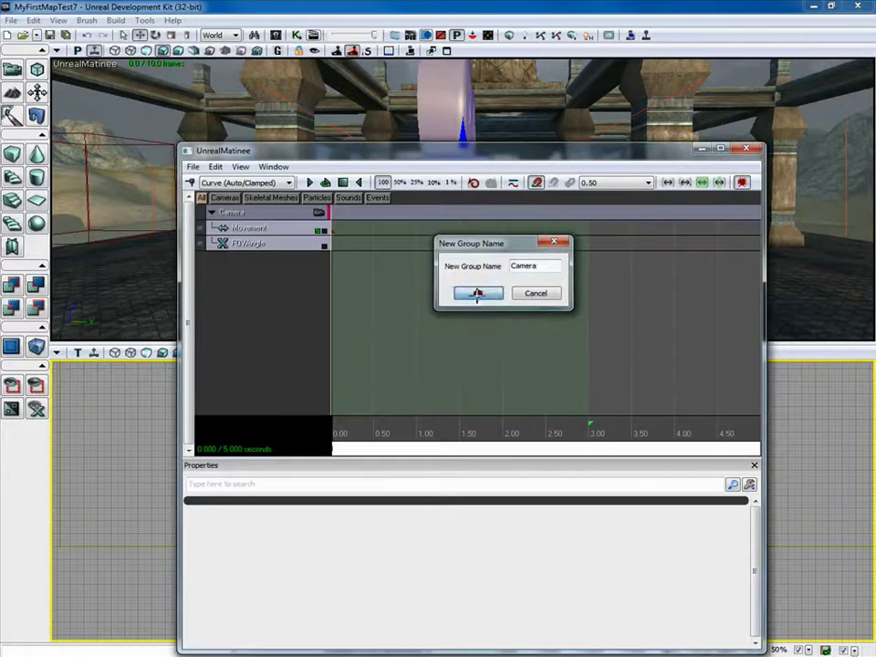
drag(331, 157, 737, 112)
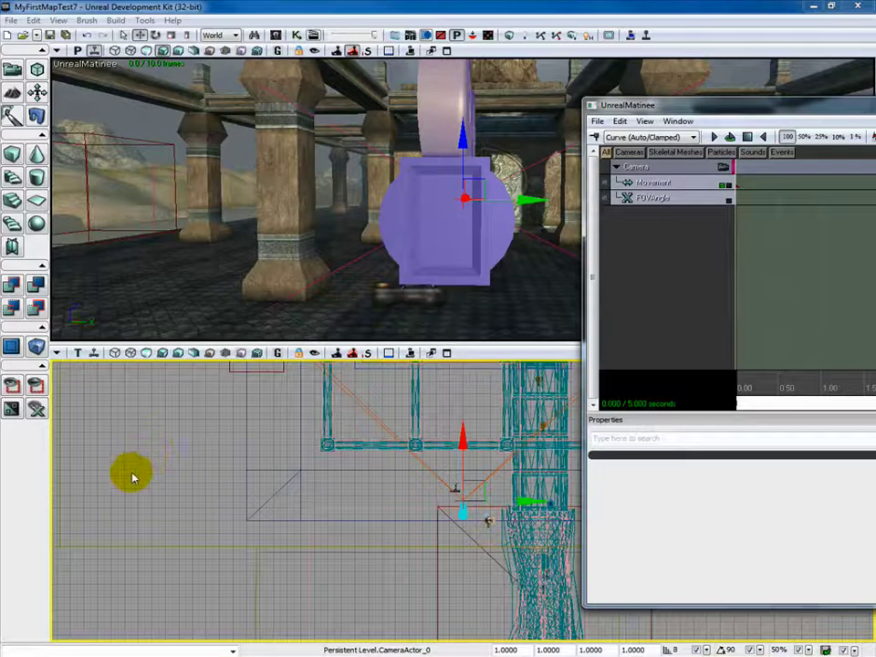
click(57, 20)
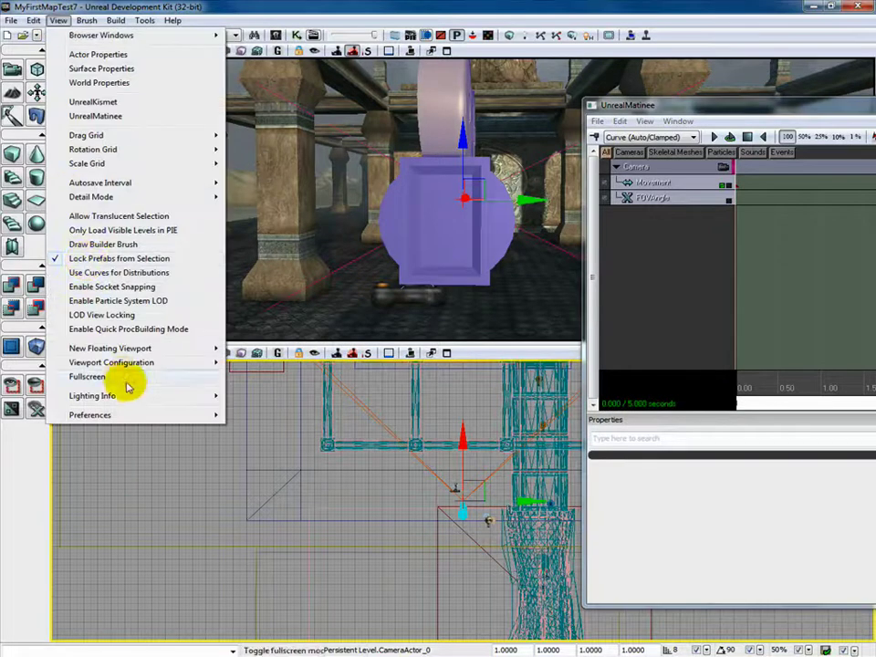
mouse_move(124, 371)
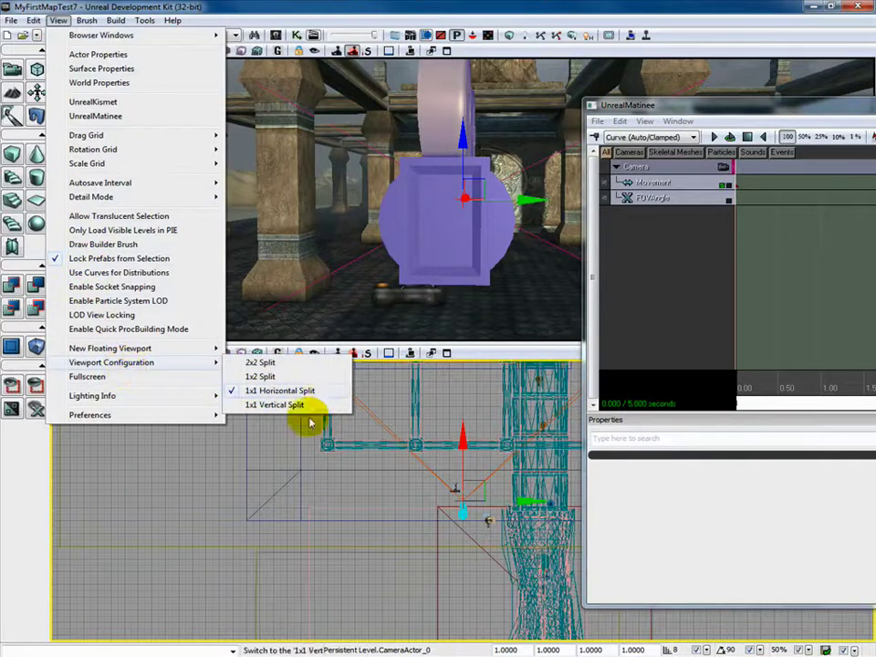
click(172, 494)
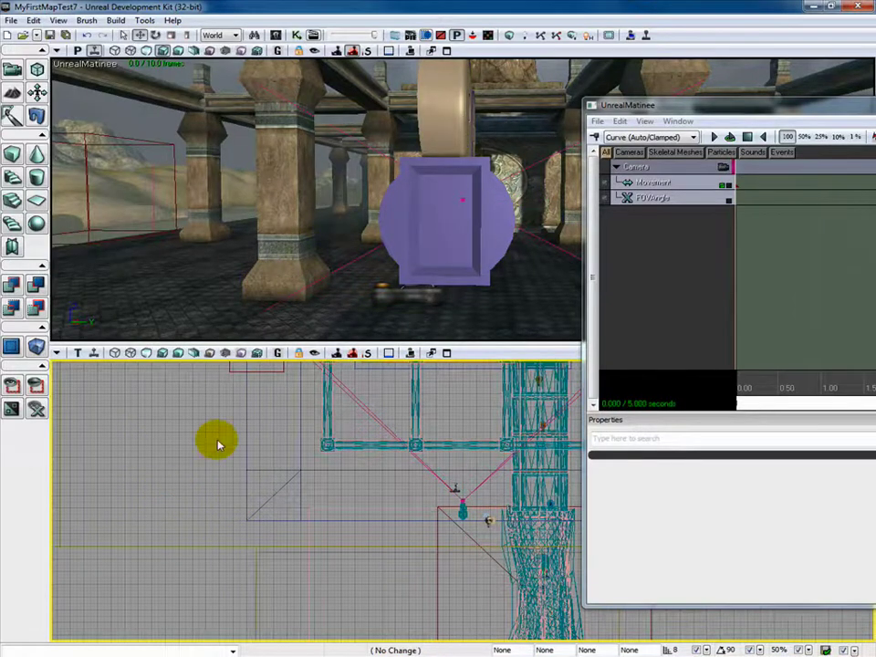
Step: Add a key at 3 seconds on the Camera group's Movement track and move the CameraActor straight forward to near the temple doors
mouse_move(202, 447)
mouse_down()
mouse_move(197, 493)
mouse_move(166, 512)
mouse_move(242, 574)
mouse_up()
click(420, 576)
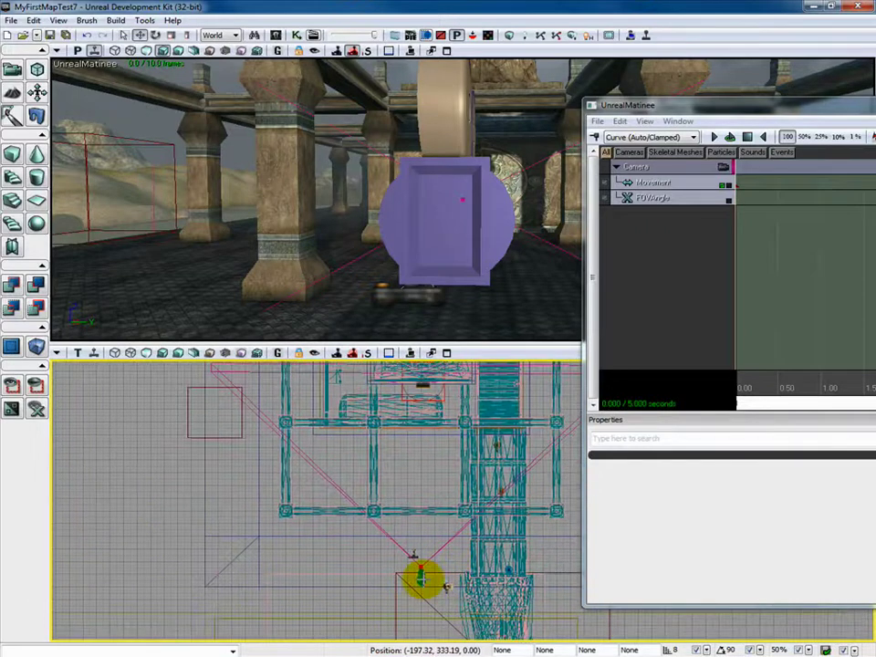
click(470, 211)
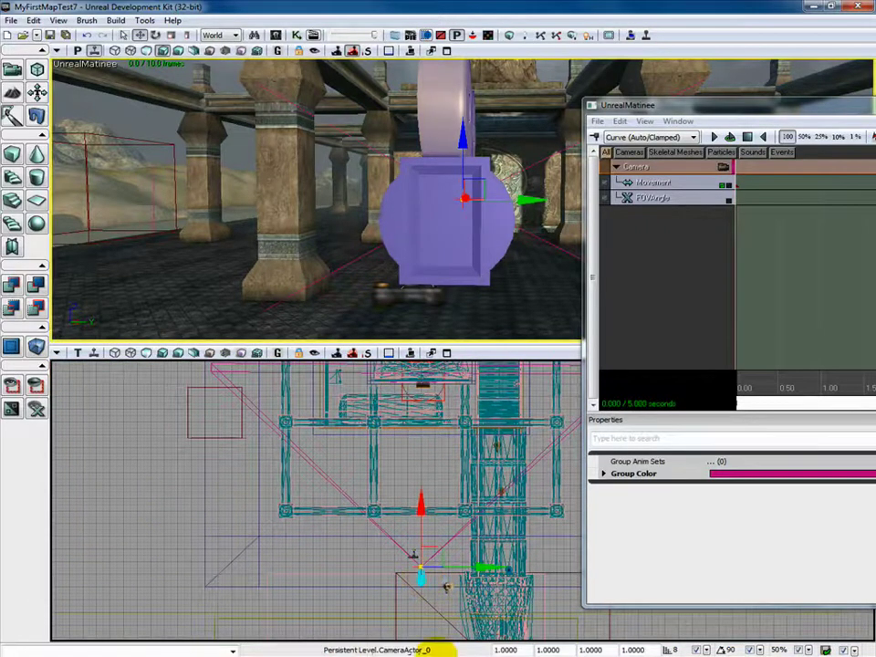
drag(797, 115, 732, 86)
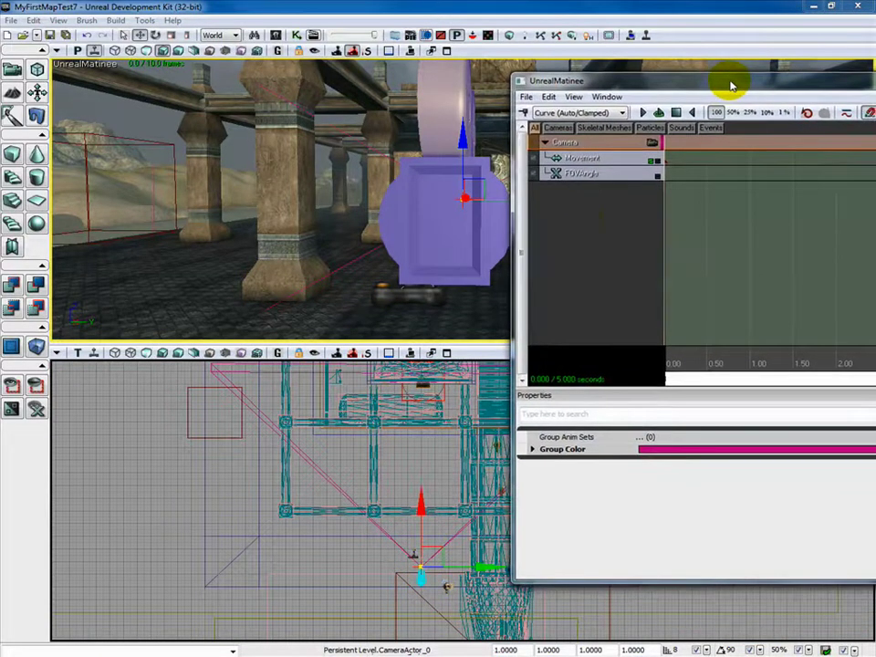
click(612, 163)
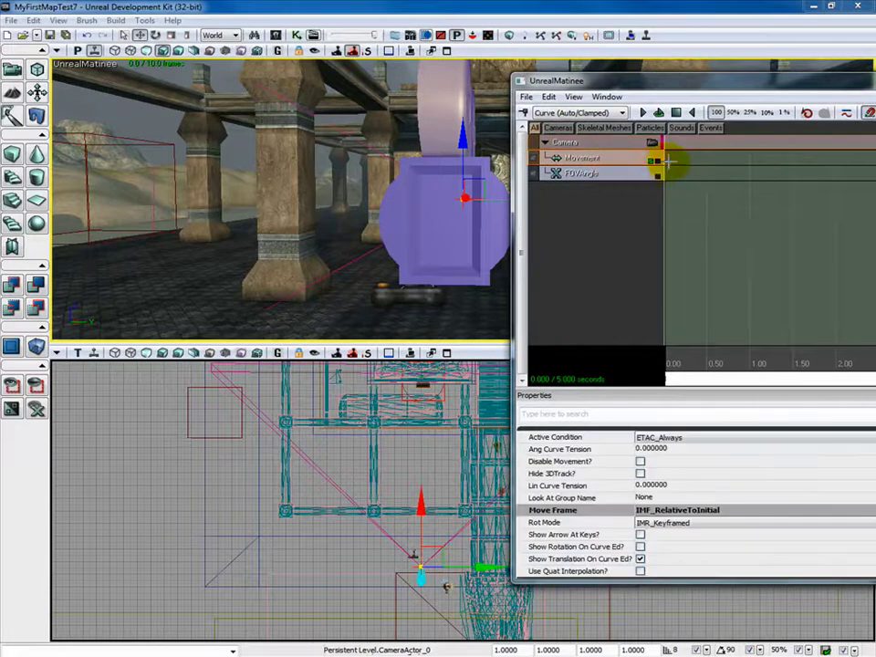
click(666, 161)
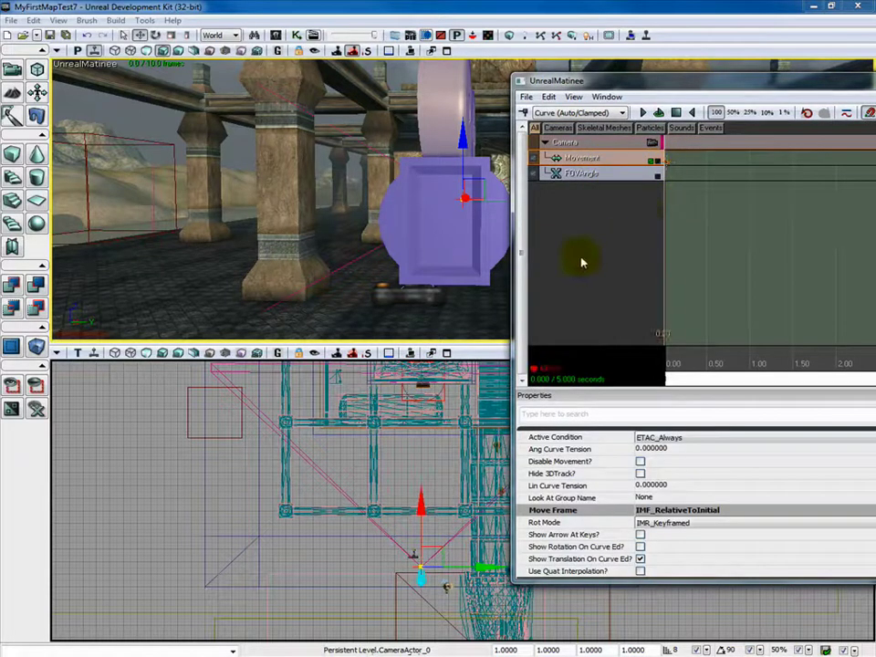
drag(776, 81, 631, 88)
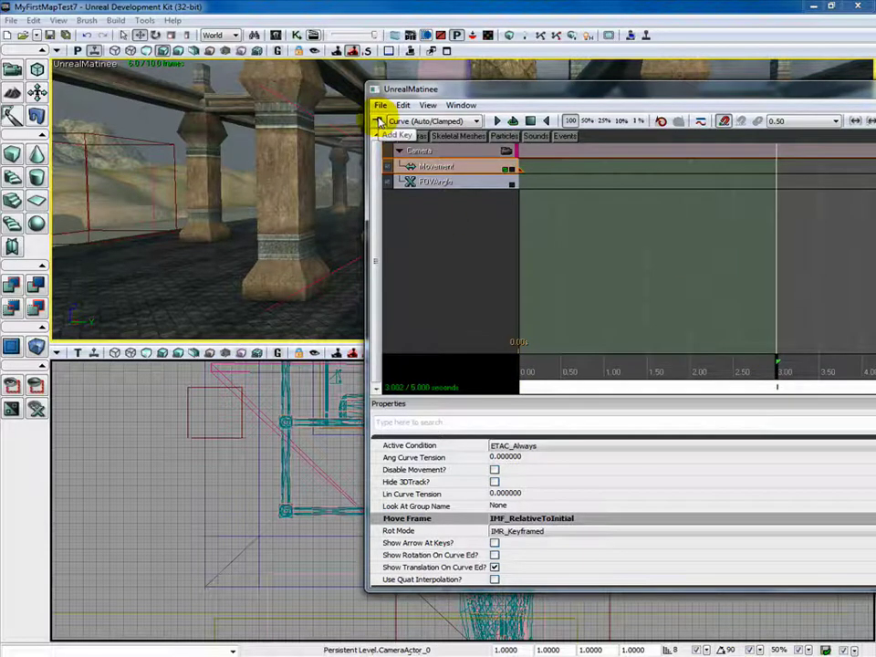
click(379, 122)
drag(524, 89, 719, 92)
drag(421, 506, 429, 361)
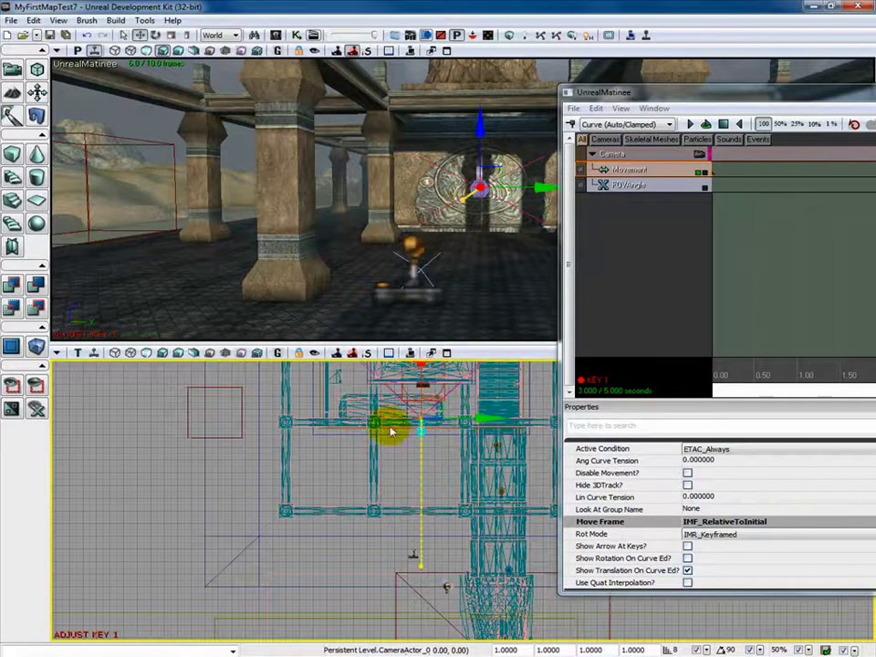
Step: View the scene through the Camera group's camera and play the Matinee from the start
click(767, 94)
drag(765, 95, 724, 364)
click(649, 147)
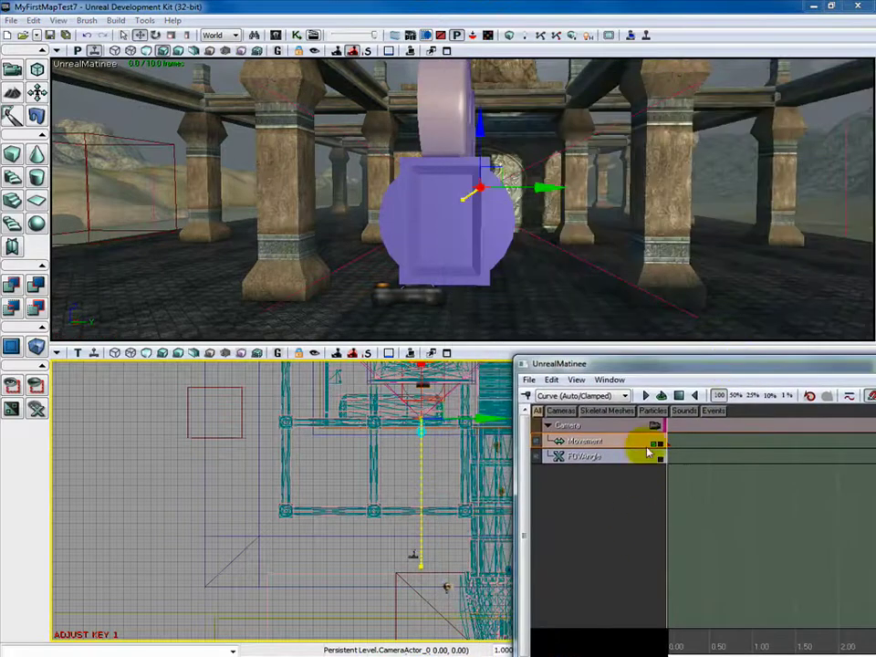
click(655, 426)
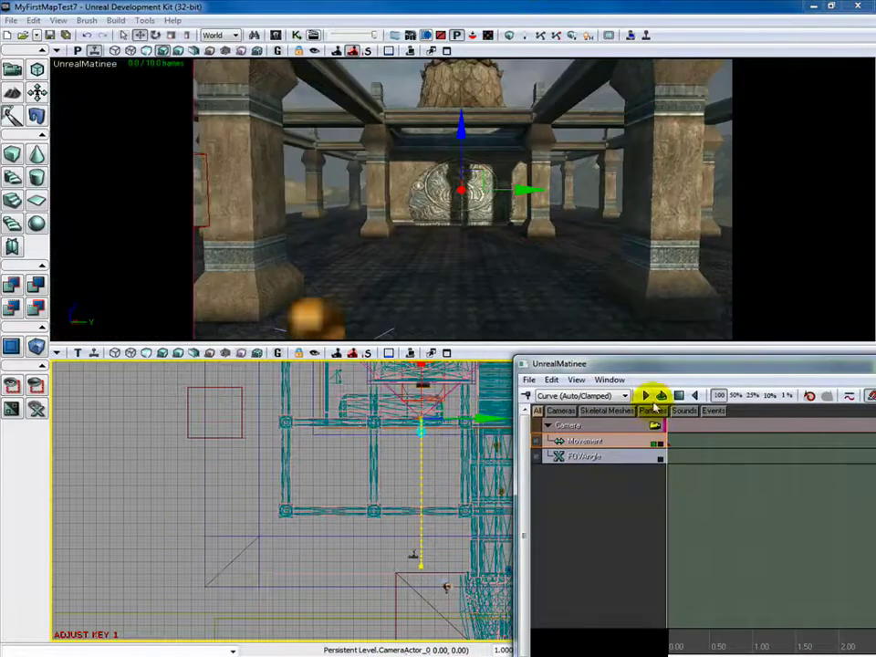
click(647, 396)
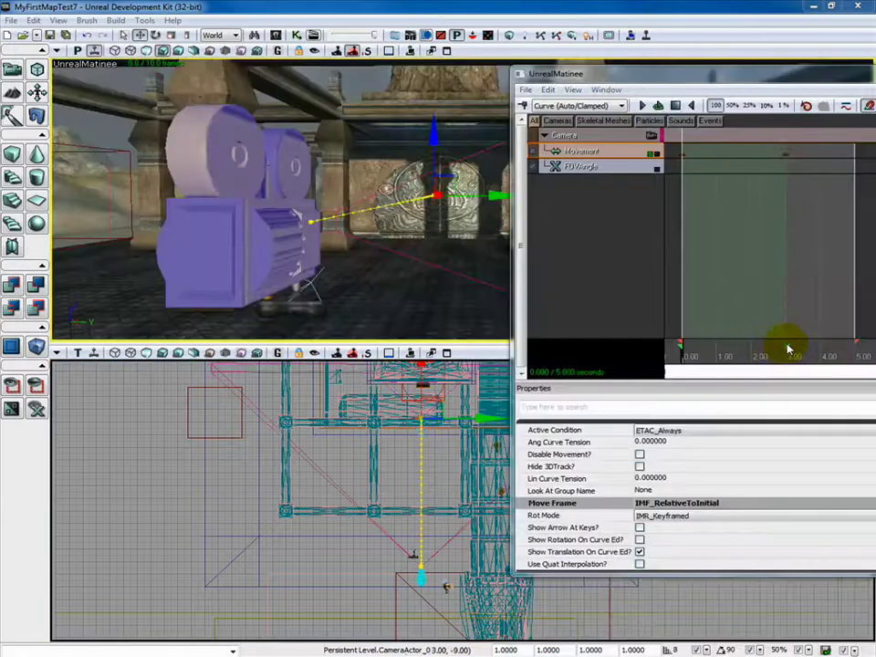
Step: Preview the looping 0 to 3 second section from outside the camera, and stop the playback
mouse_move(790, 349)
mouse_down()
mouse_move(831, 356)
mouse_move(782, 351)
mouse_up()
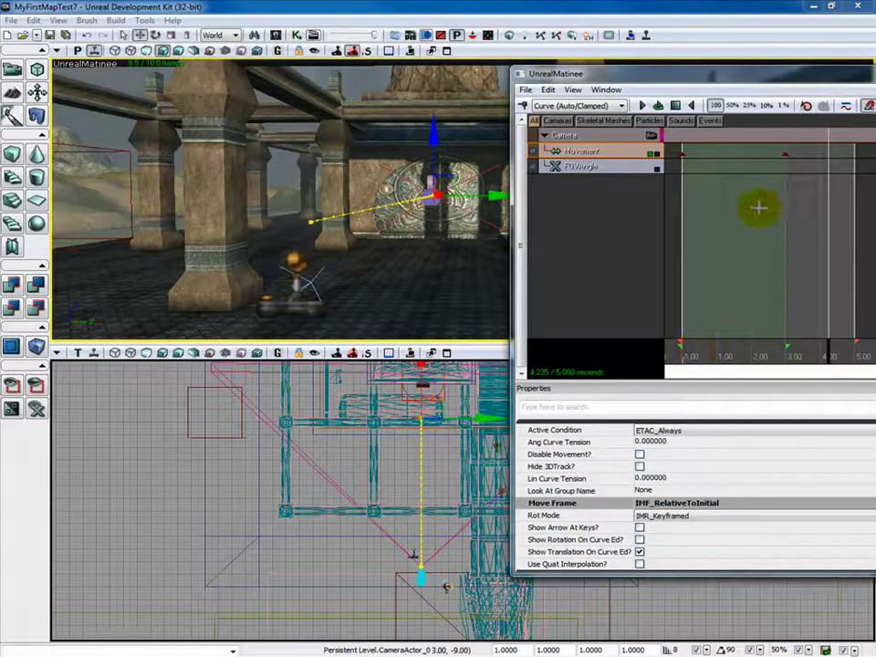
click(657, 104)
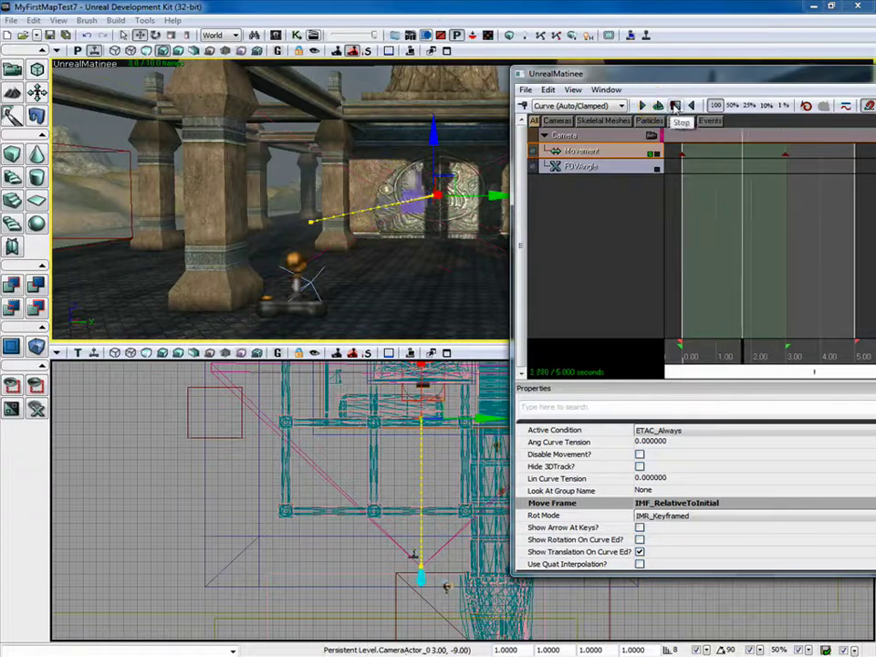
click(676, 105)
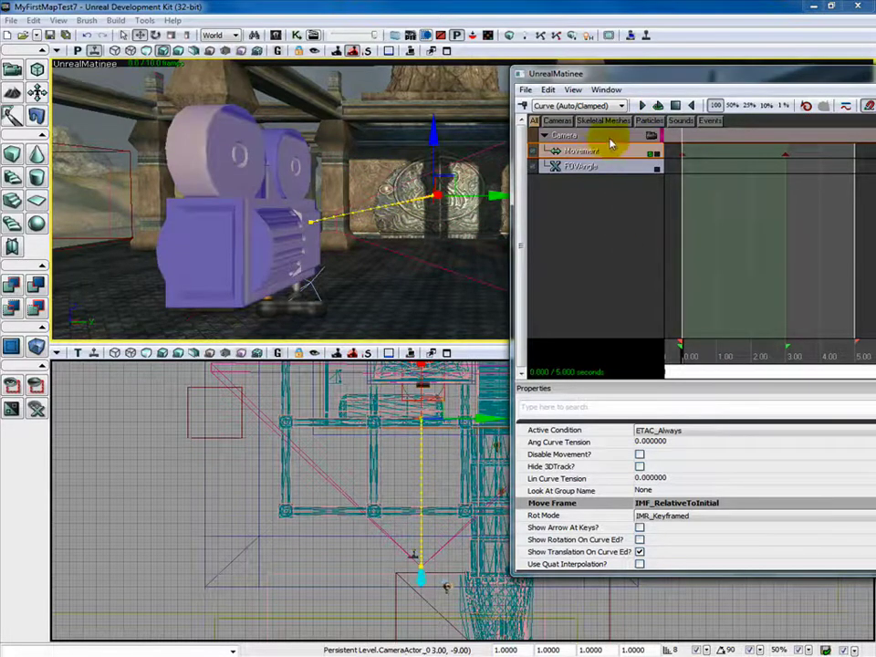
Step: Preview the looping section through the Camera group's camera, and leave the camera view
click(653, 136)
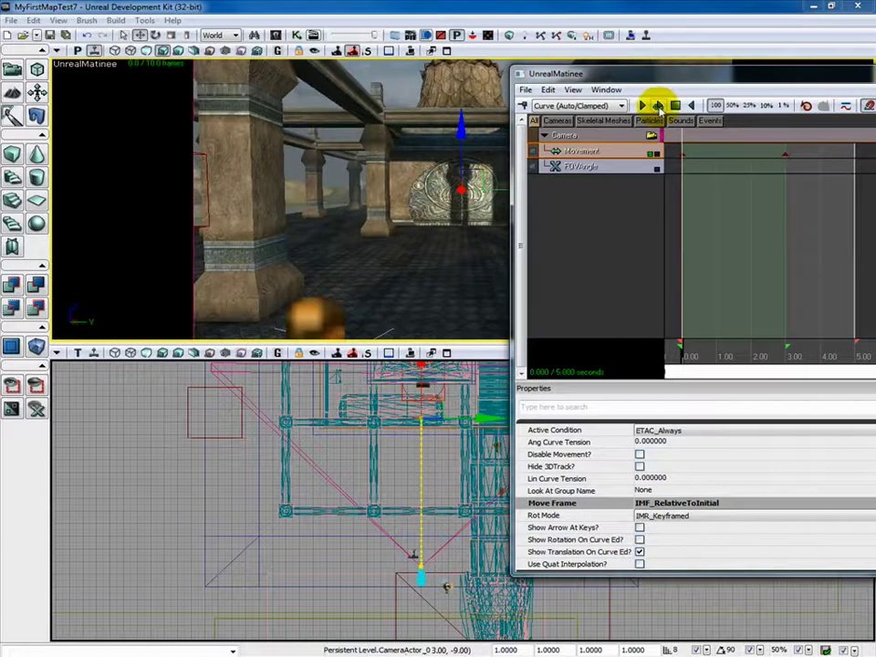
click(659, 106)
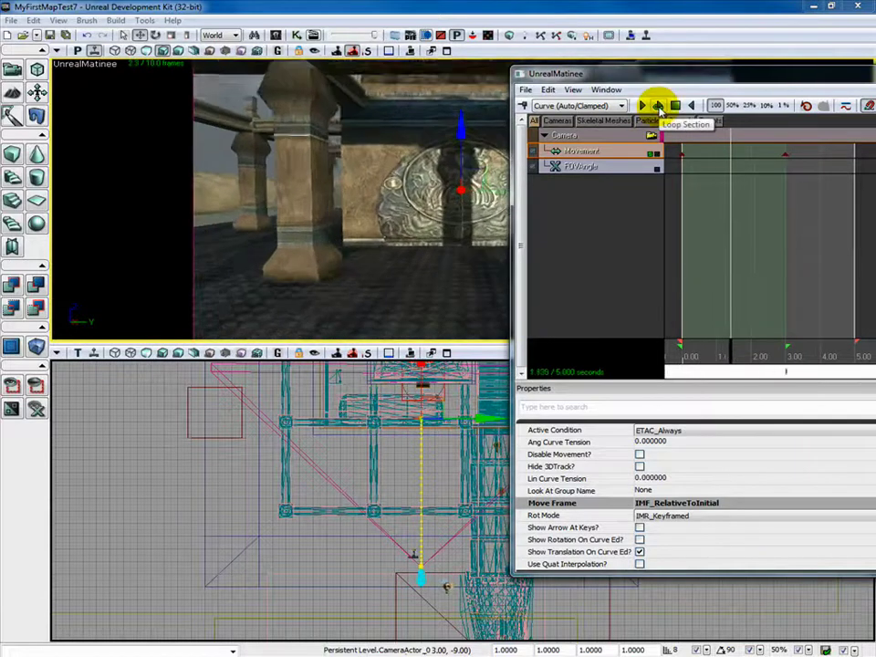
drag(653, 76, 875, 82)
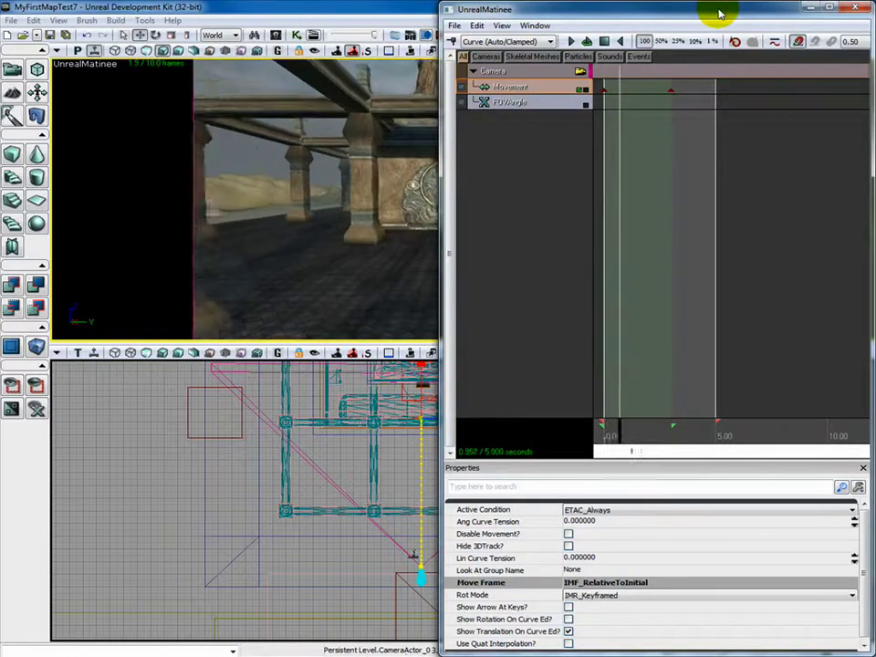
drag(622, 13, 569, 121)
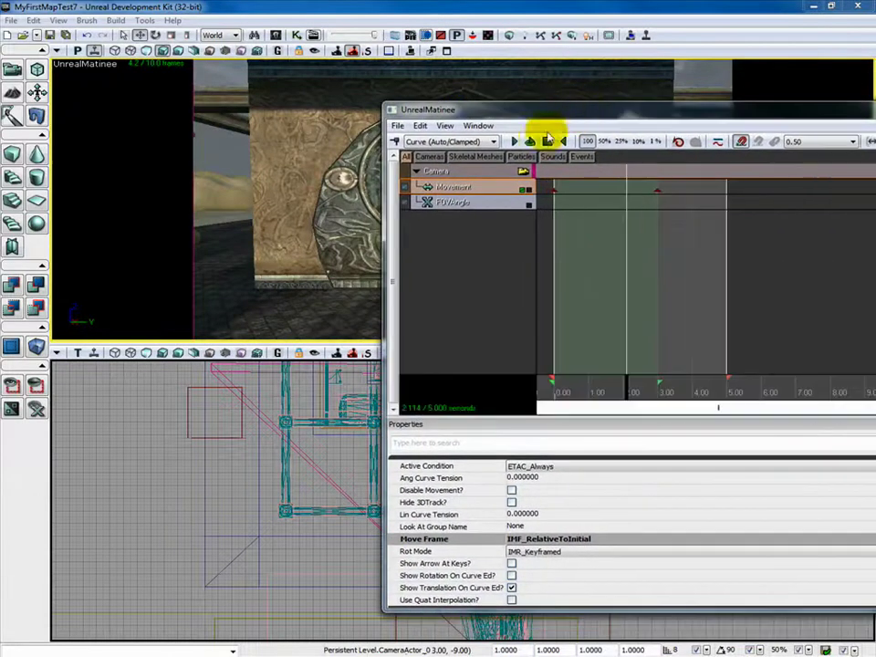
click(525, 173)
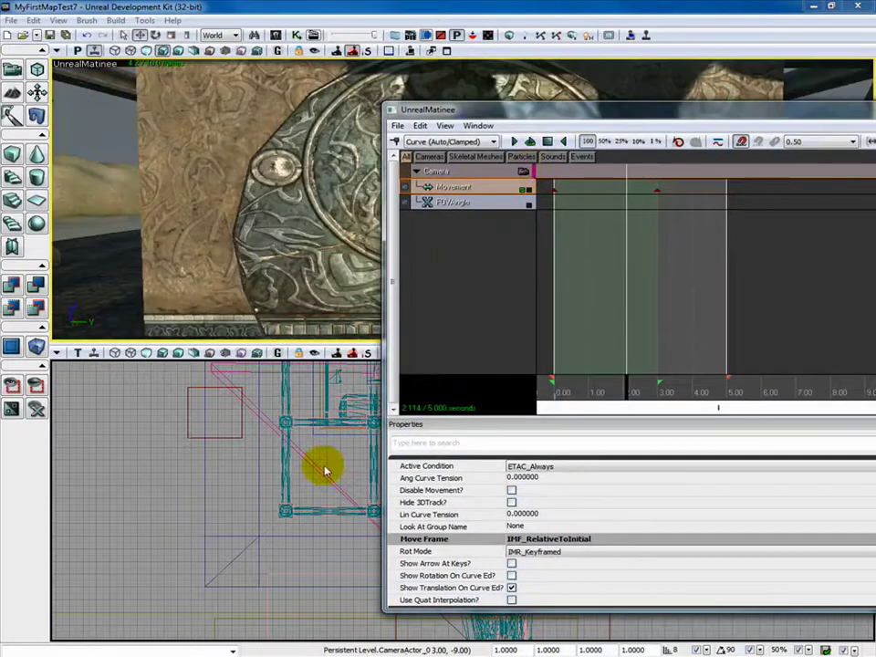
Step: Turn off Constrain Aspect Ratio in the CameraActor's properties
drag(516, 122, 679, 114)
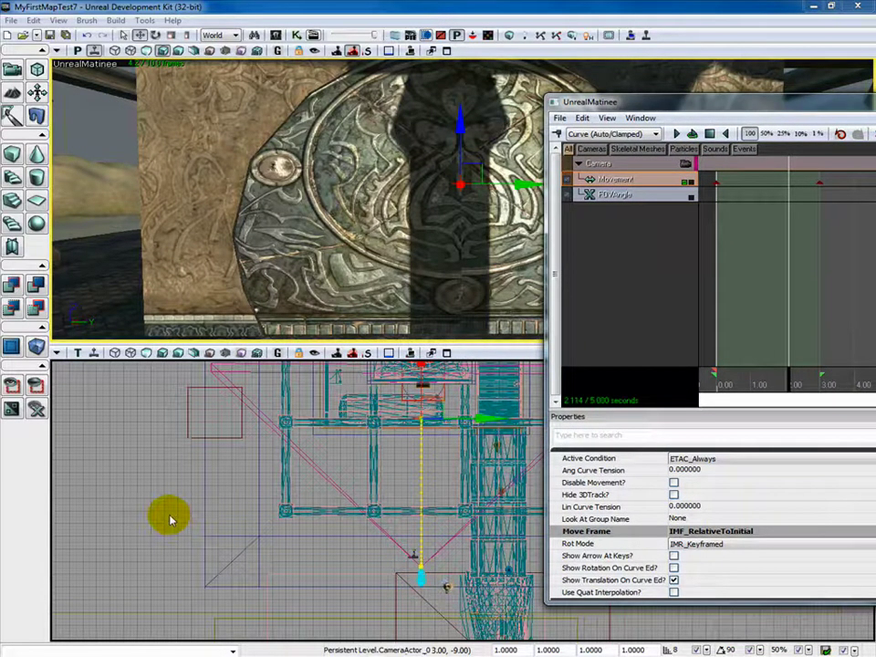
key(F4)
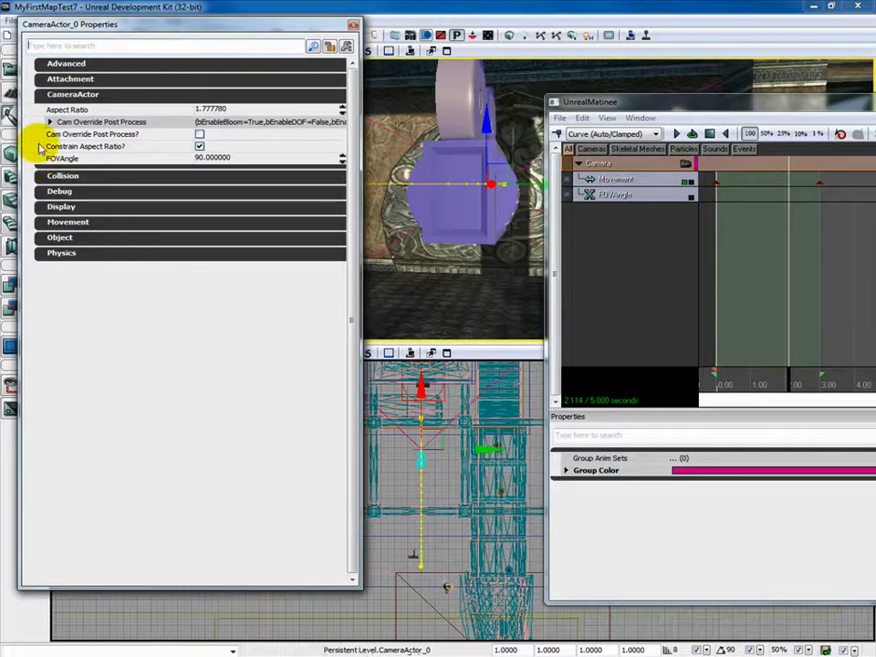
click(199, 146)
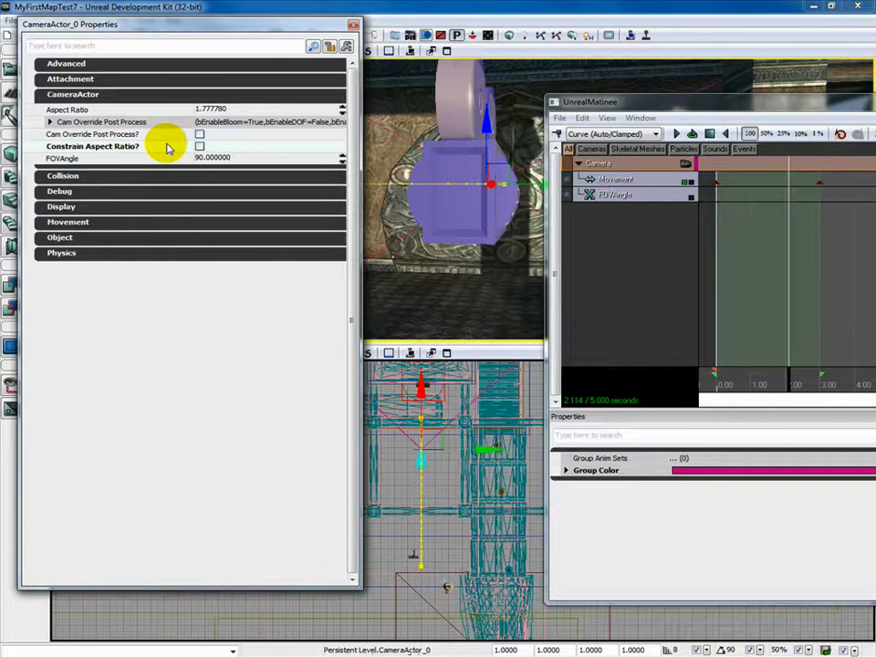
click(353, 24)
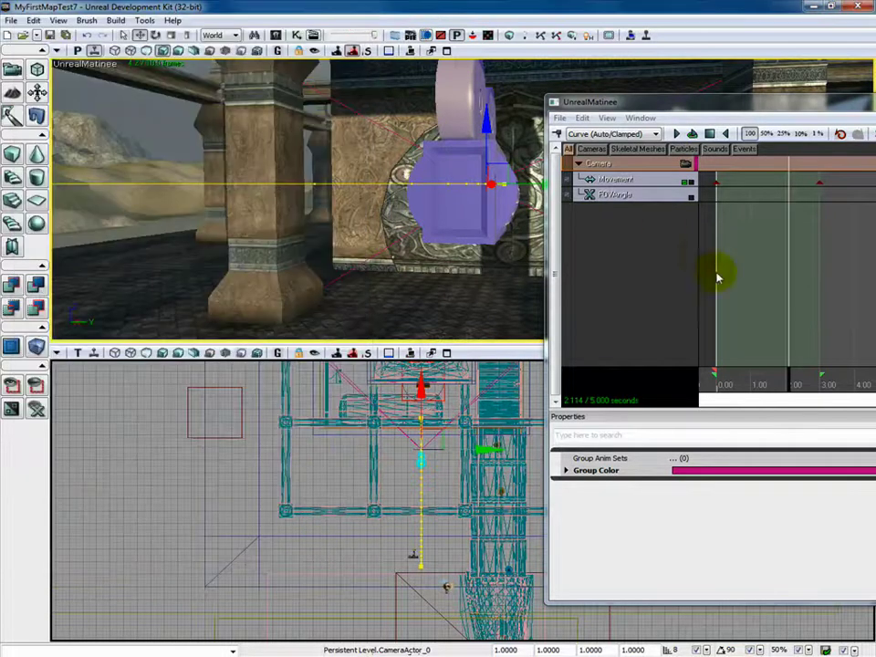
drag(721, 107, 791, 366)
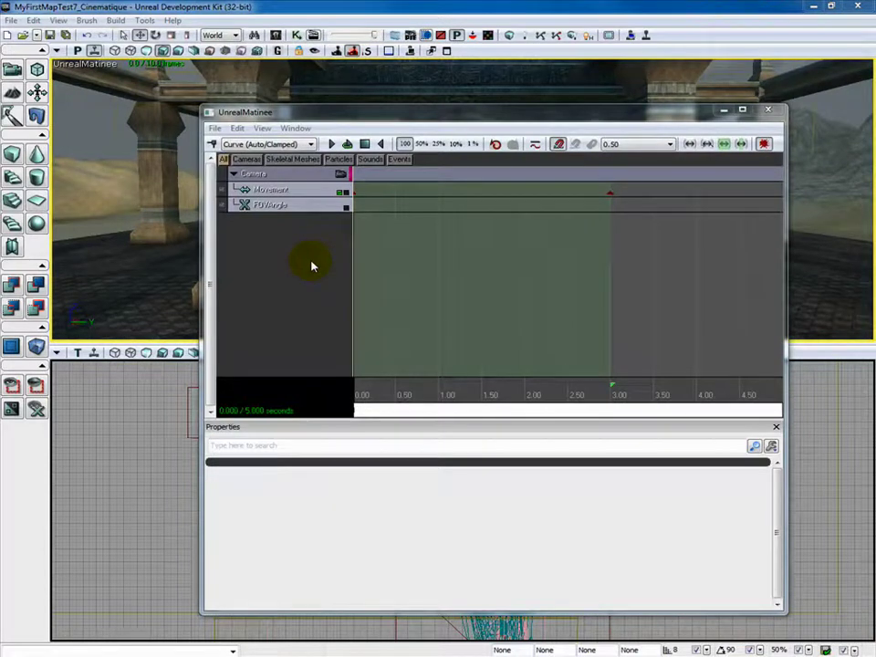
Step: Add a new Director group to the Matinee
right_click(260, 242)
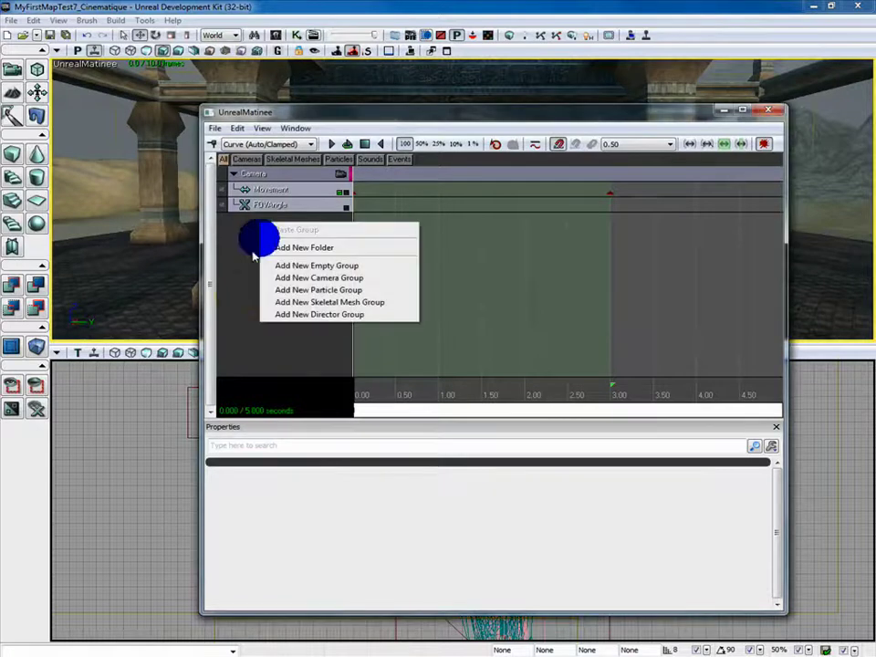
click(296, 313)
click(309, 176)
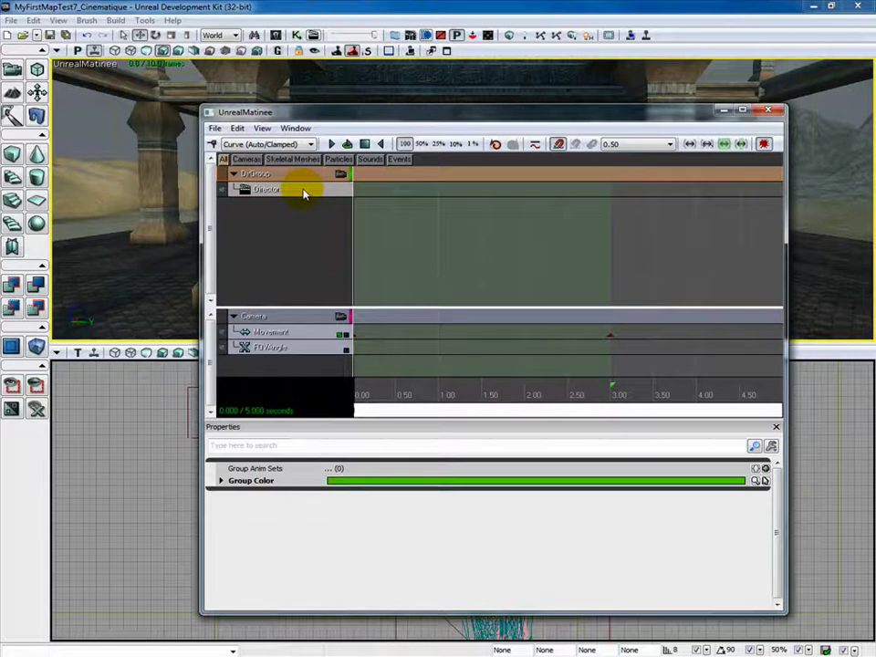
Step: Add a cut to the Camera group at 0 seconds on the Director track
click(304, 191)
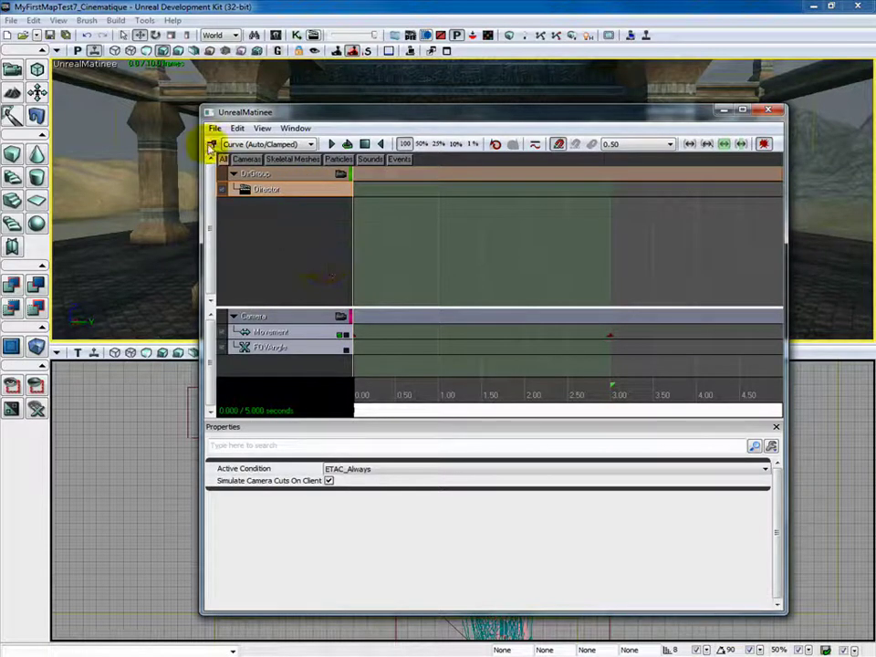
click(211, 146)
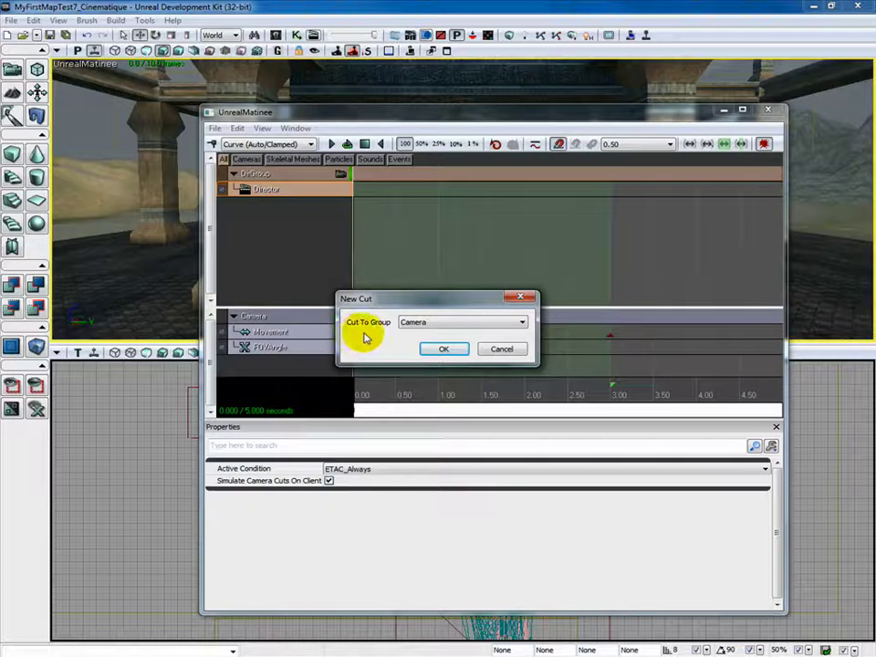
click(444, 349)
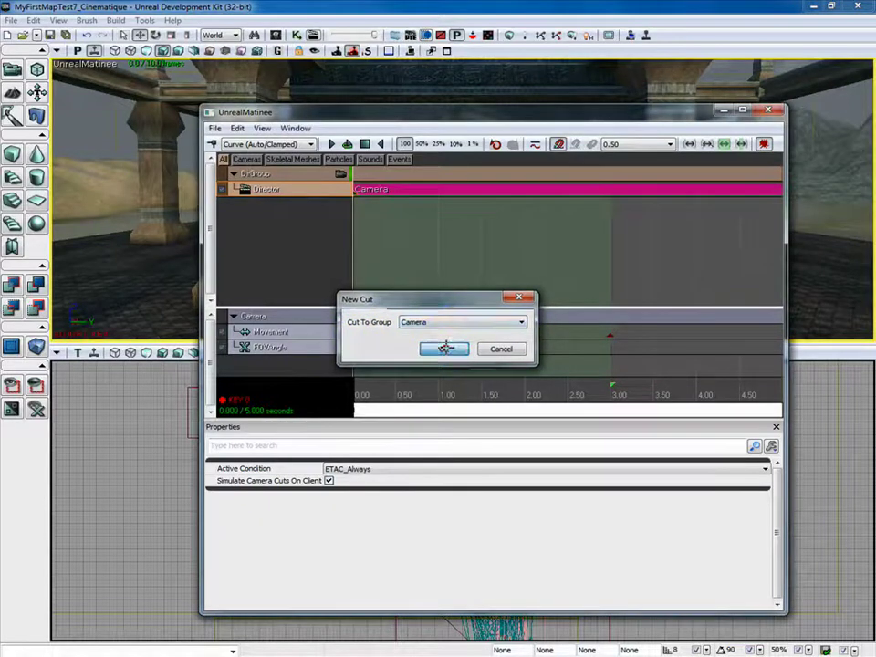
Step: Close Matinee, run the level in the editor and start the cinematic with the green Play Cinematique option
click(767, 109)
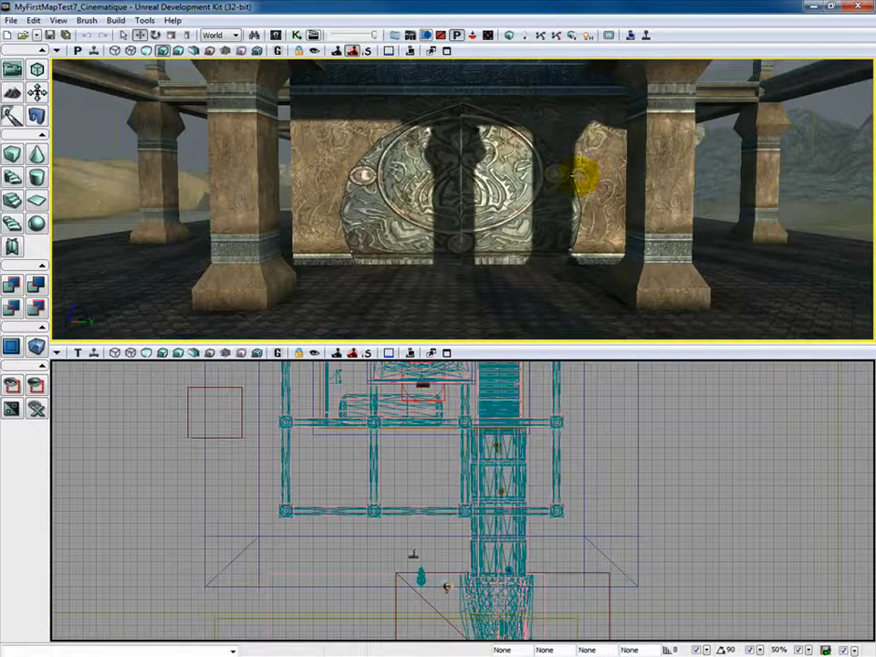
key(F8)
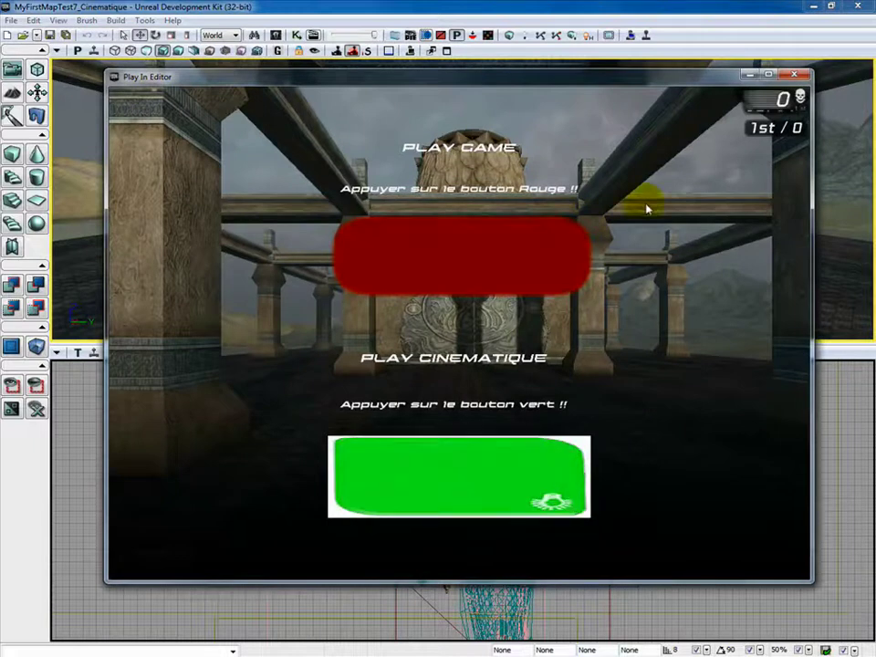
click(471, 472)
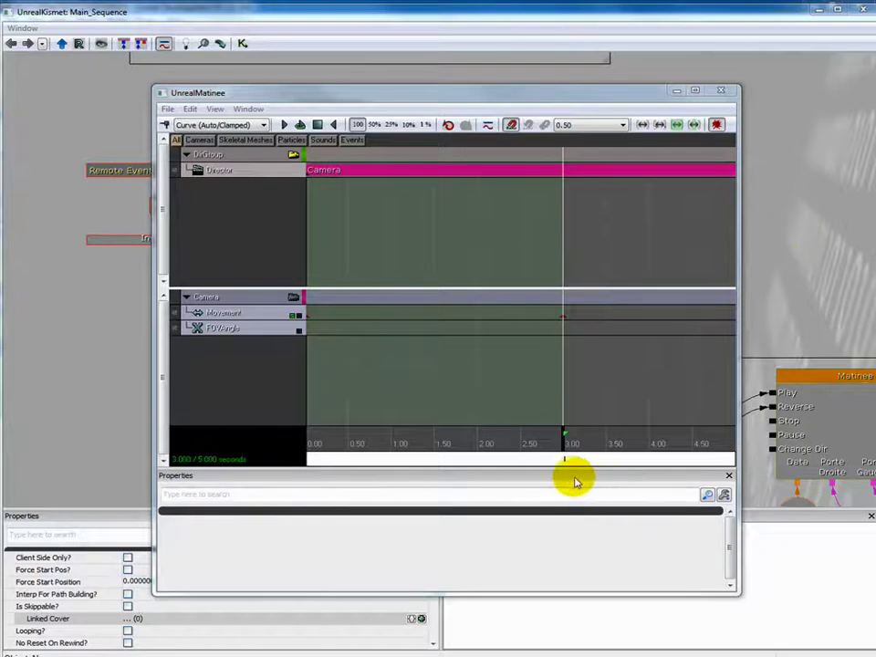
Step: Move the Matinee time cursor to about 3.5 seconds and add an Event track to the Camera group
drag(564, 447, 610, 451)
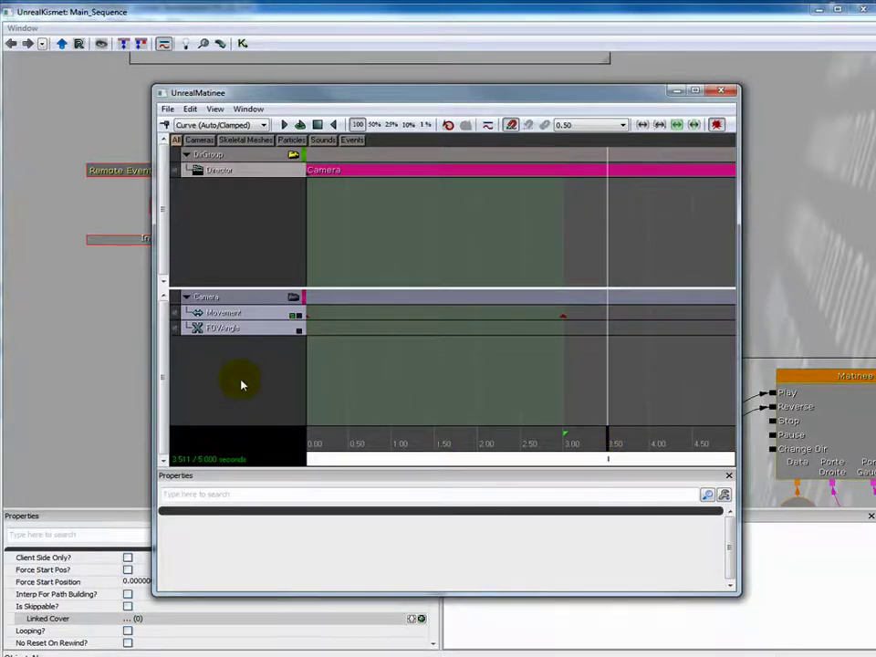
right_click(244, 302)
click(283, 290)
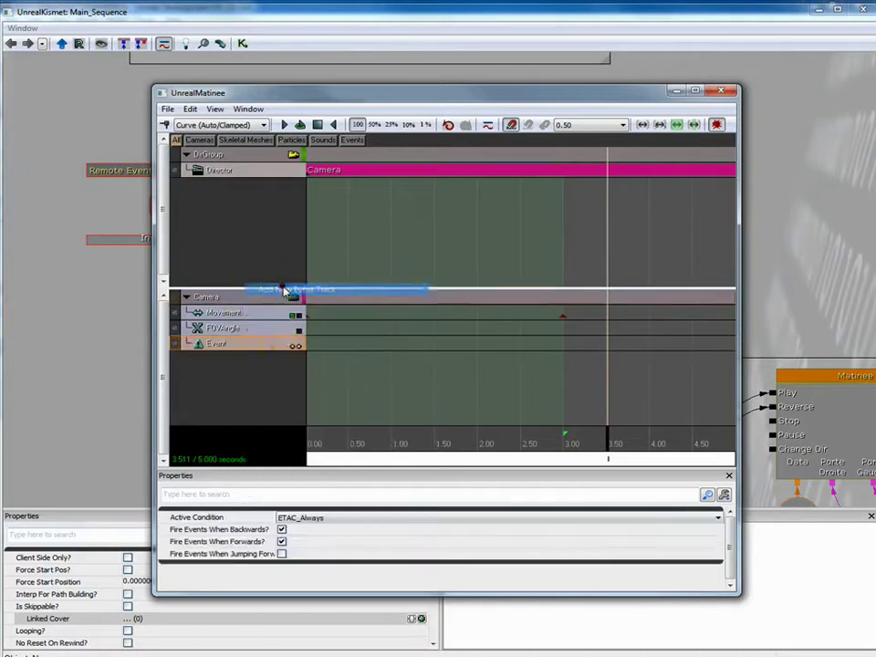
click(233, 347)
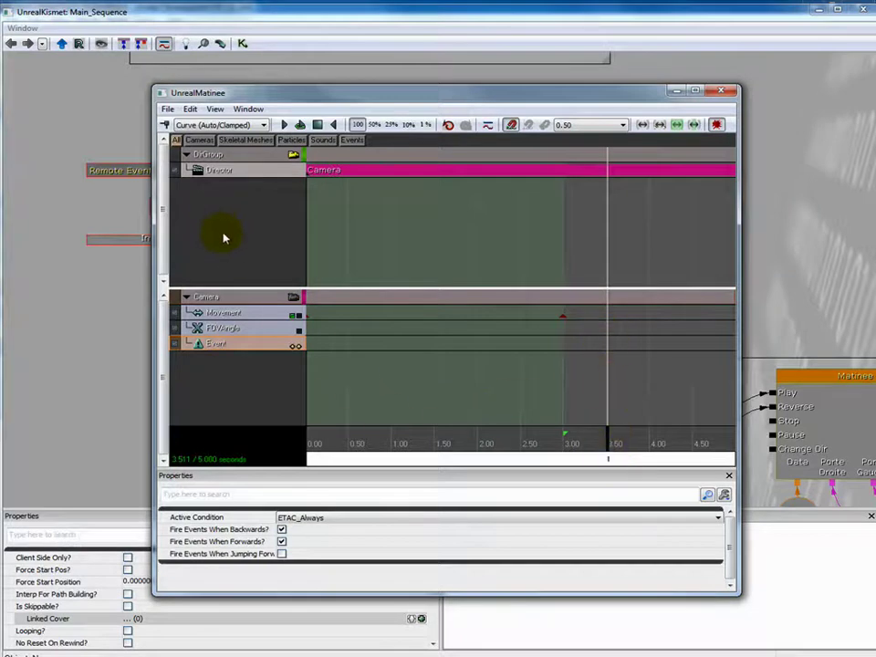
Step: Add an event key named Ouverture_Porte at about 3.5 seconds on the Camera group's Event track
click(165, 124)
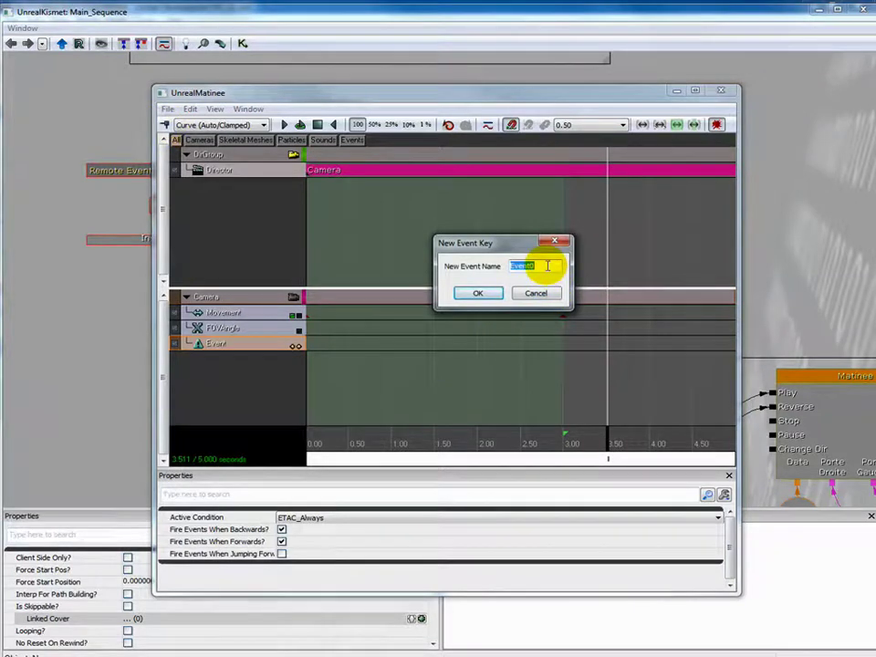
text(Ouverture_Porte)
key(Return)
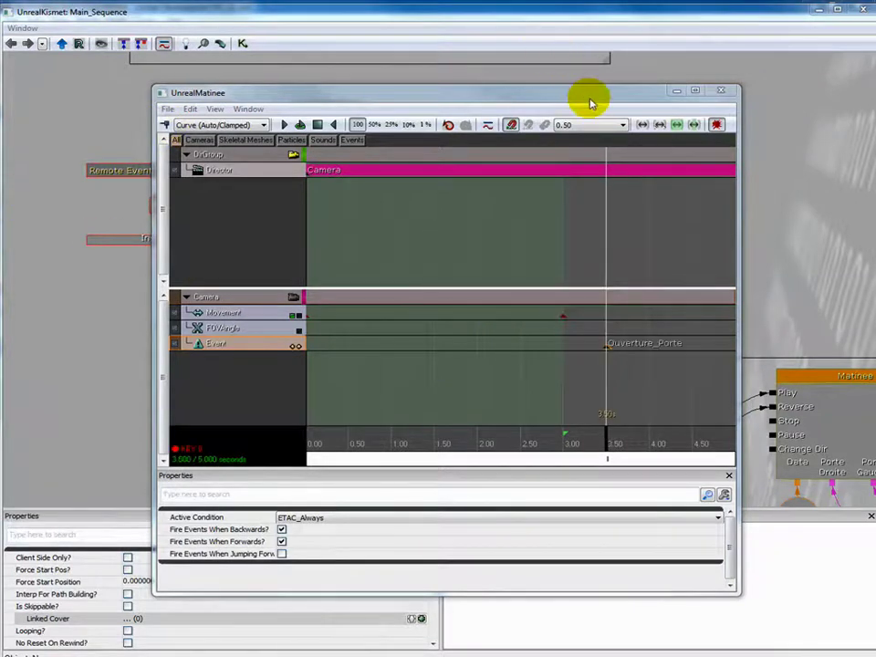
Step: Return to Kismet and connect the cinematic Matinee's Ouverture_Porte output to the Play input of the Porte Mausole Matinee
click(721, 90)
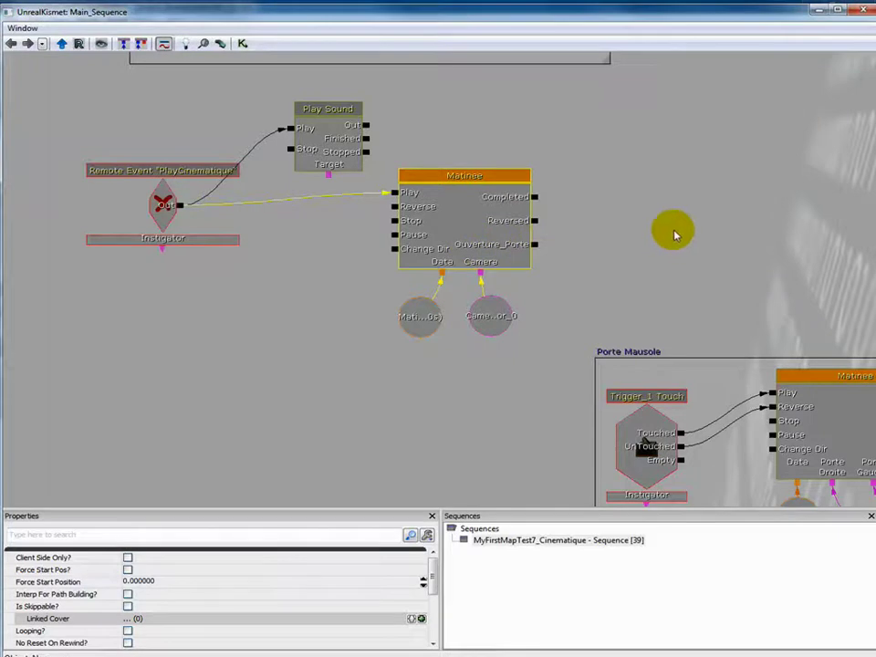
drag(689, 270, 550, 250)
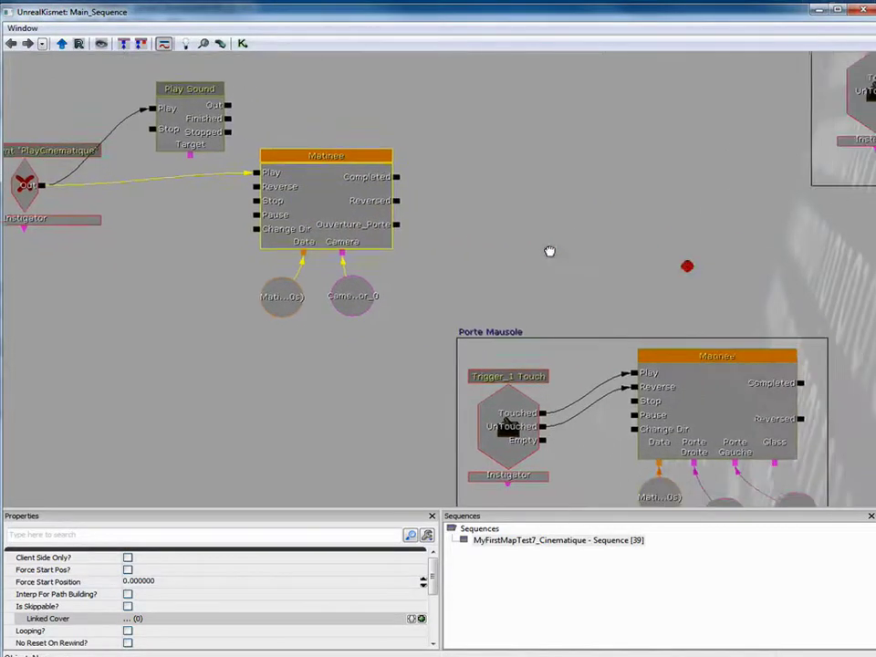
drag(396, 225, 633, 373)
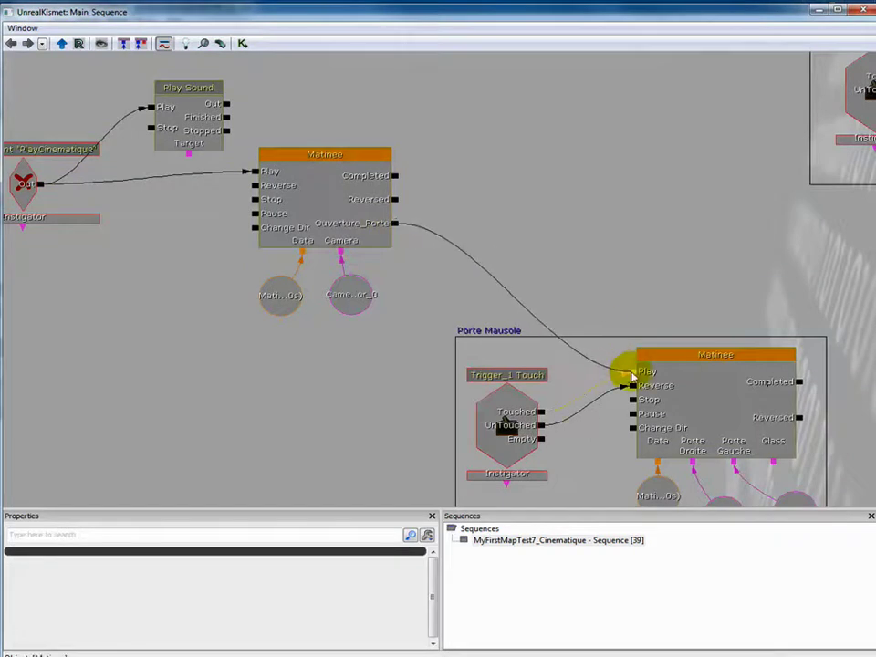
Step: Playtest the cinematic in the editor to check the door-opening event
drag(644, 277, 642, 207)
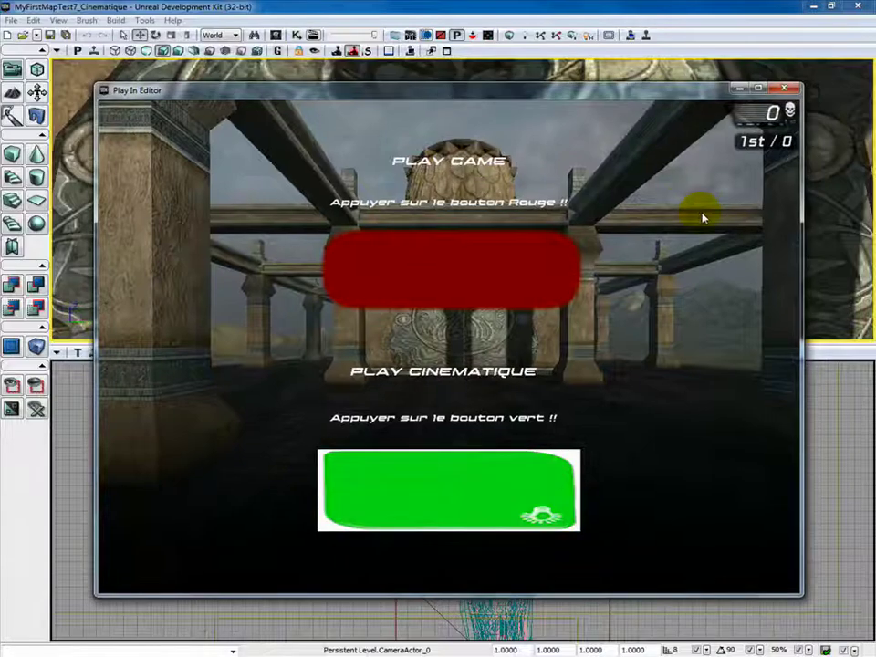
click(437, 496)
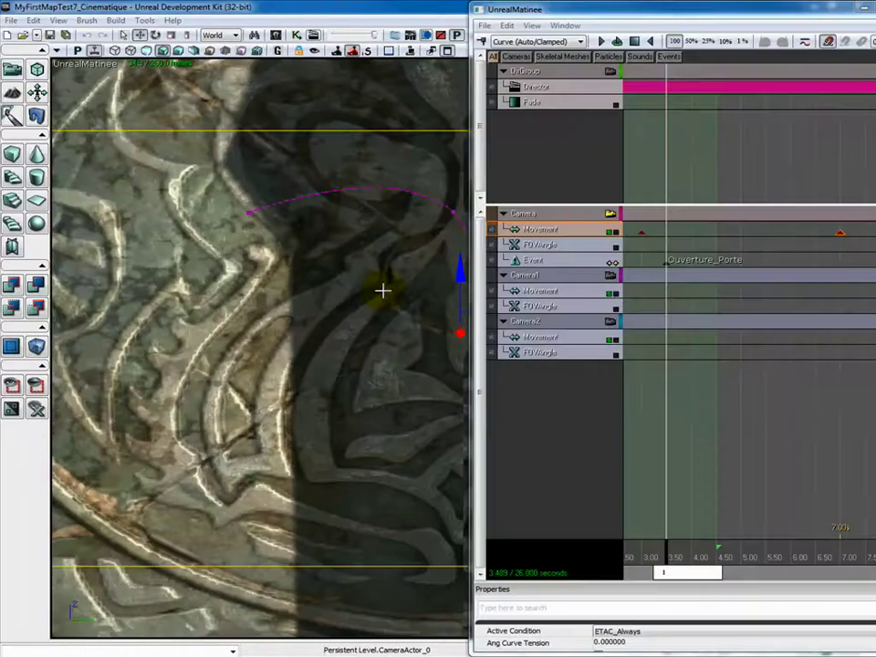
Step: Examine the Camera movement key at 7 seconds and the Statue_Tourne event key at 8 seconds, and close Matinee
click(840, 233)
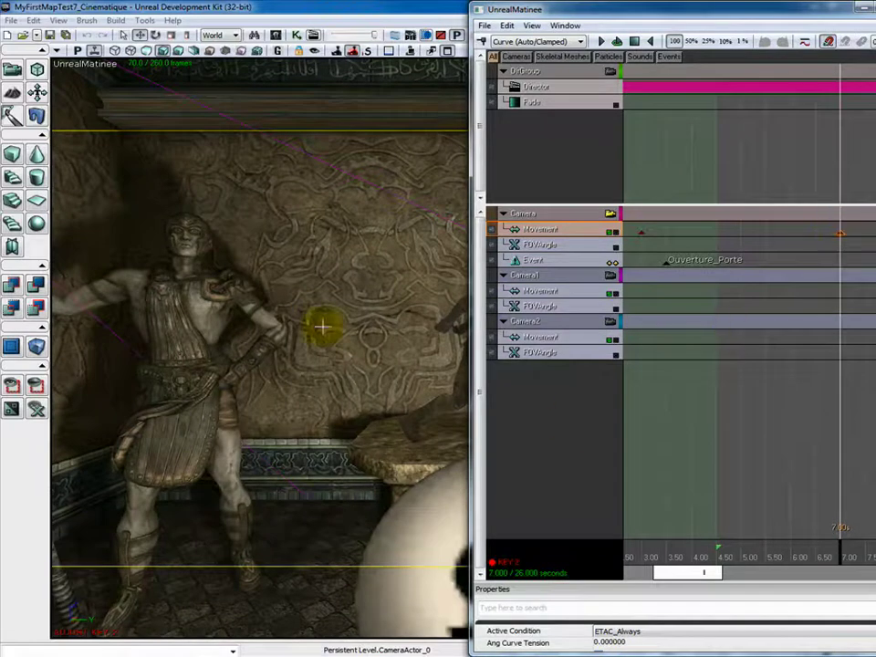
drag(842, 554, 841, 529)
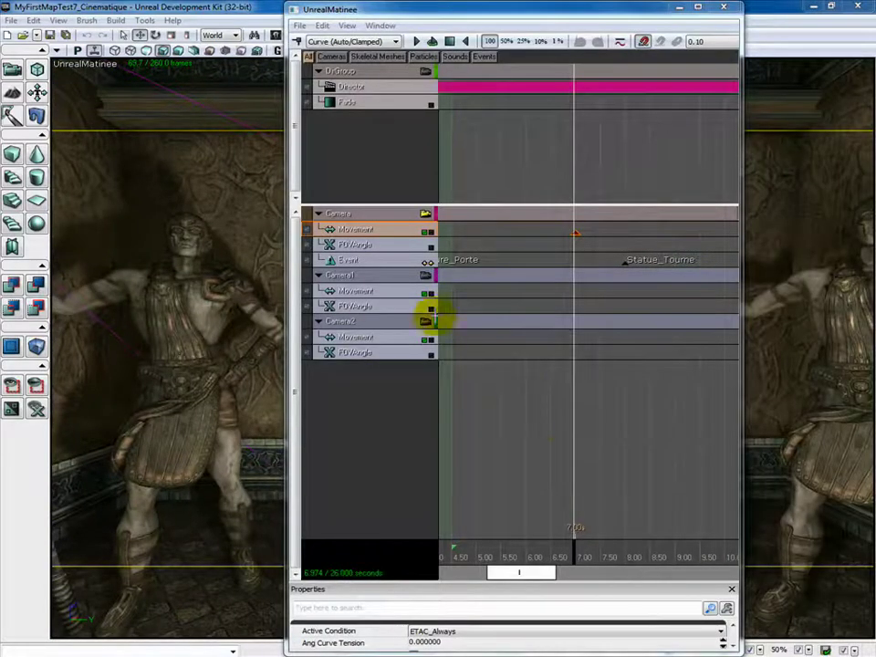
click(370, 259)
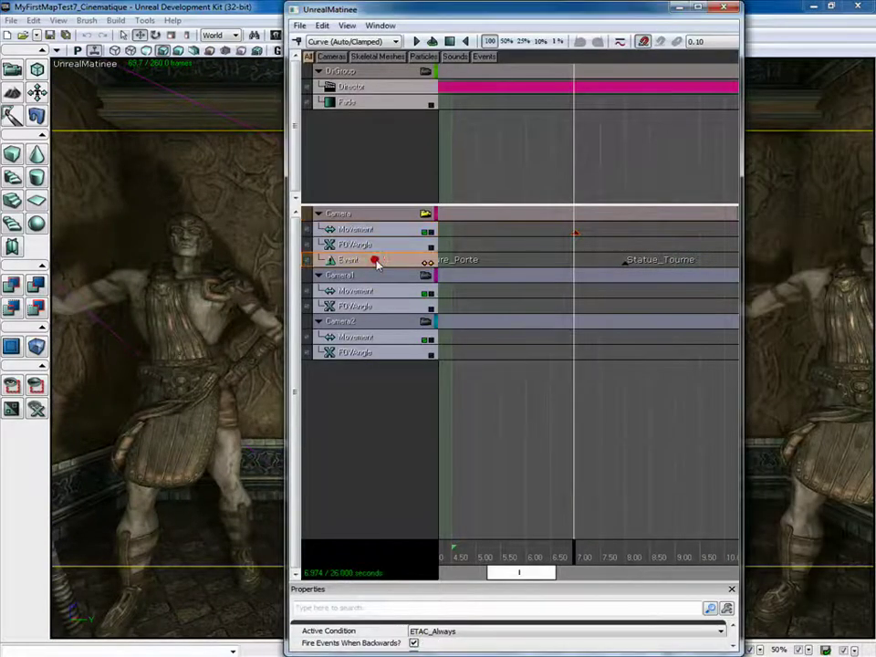
click(625, 263)
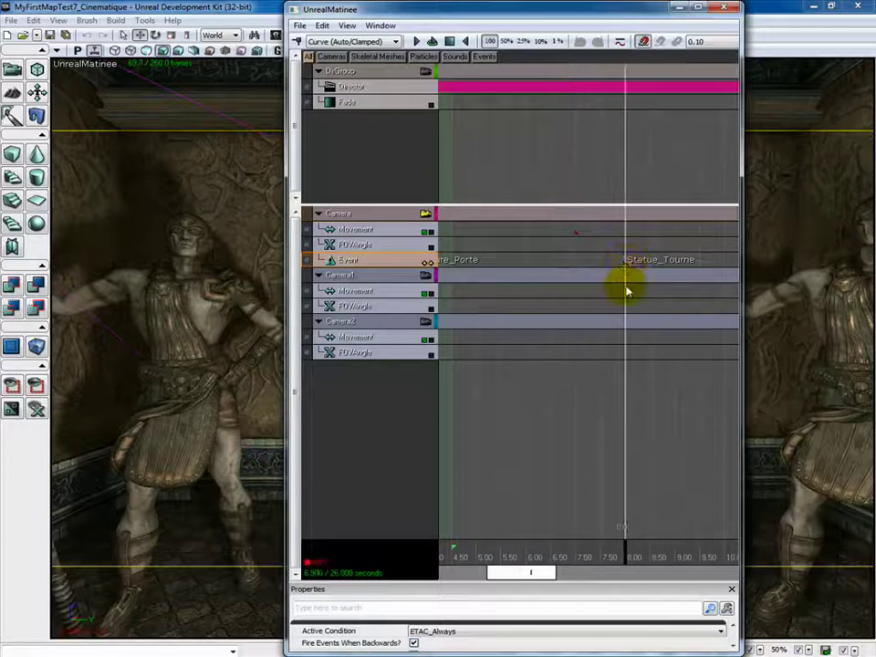
click(618, 265)
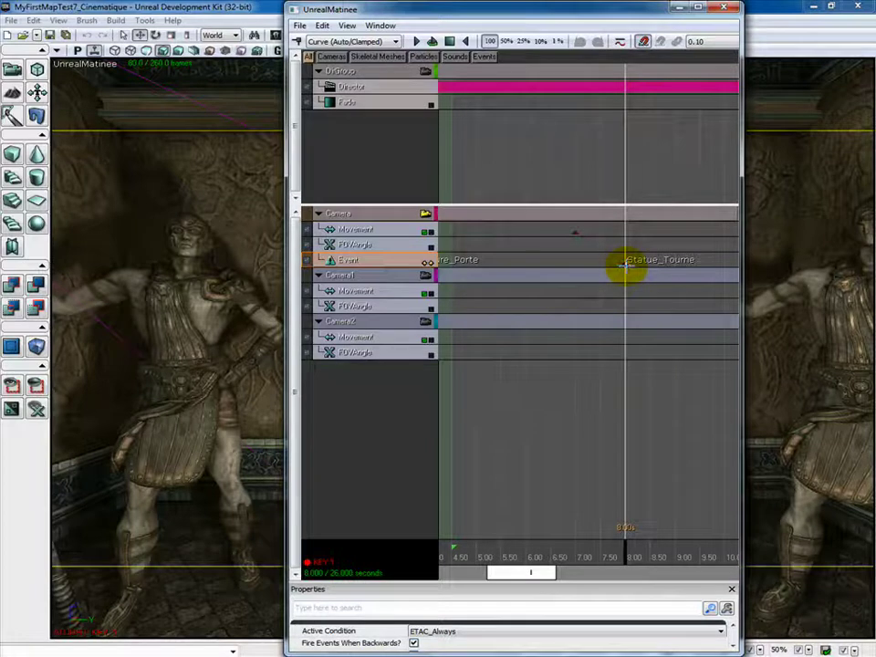
click(724, 8)
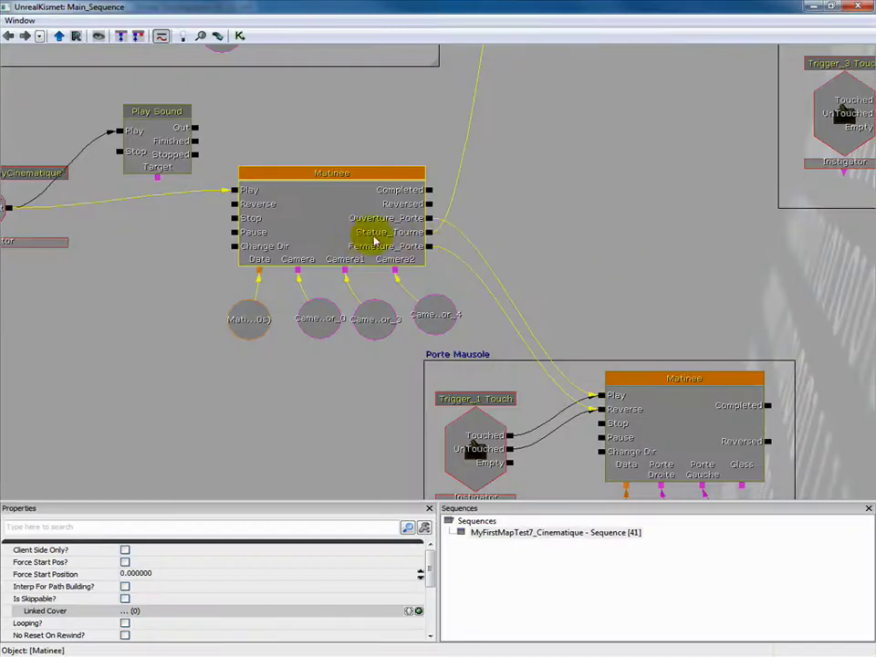
Step: Trace the Statue_Tourne output to the Matinee in the Ascenseur 1 group and open that Matinee
click(589, 173)
drag(589, 174, 602, 379)
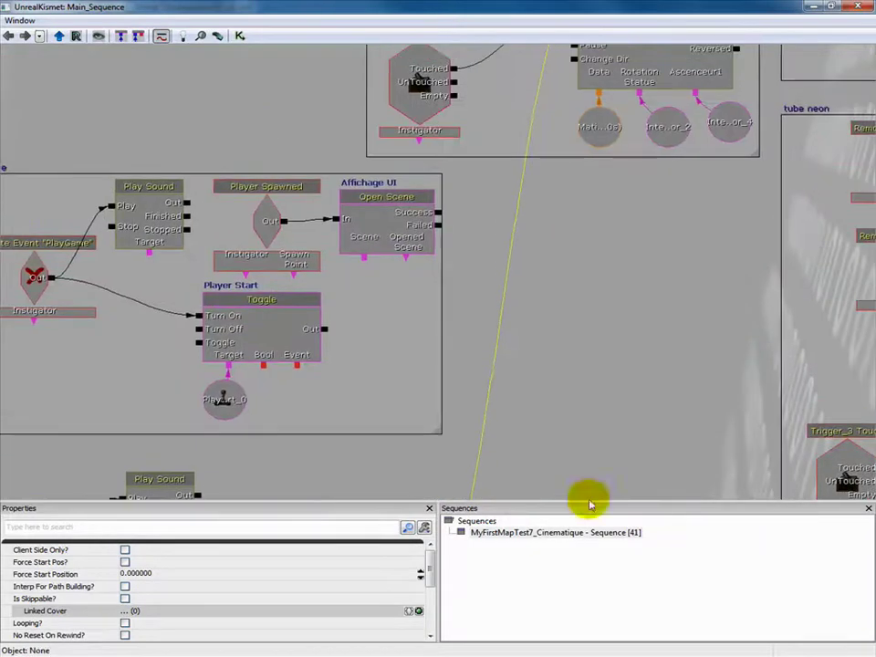
drag(610, 256, 567, 459)
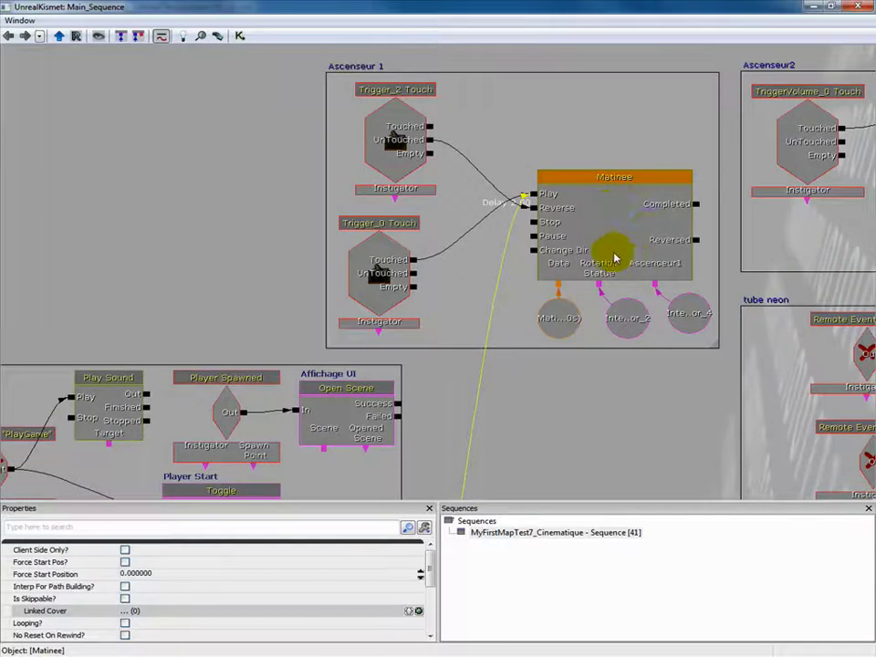
double_click(628, 209)
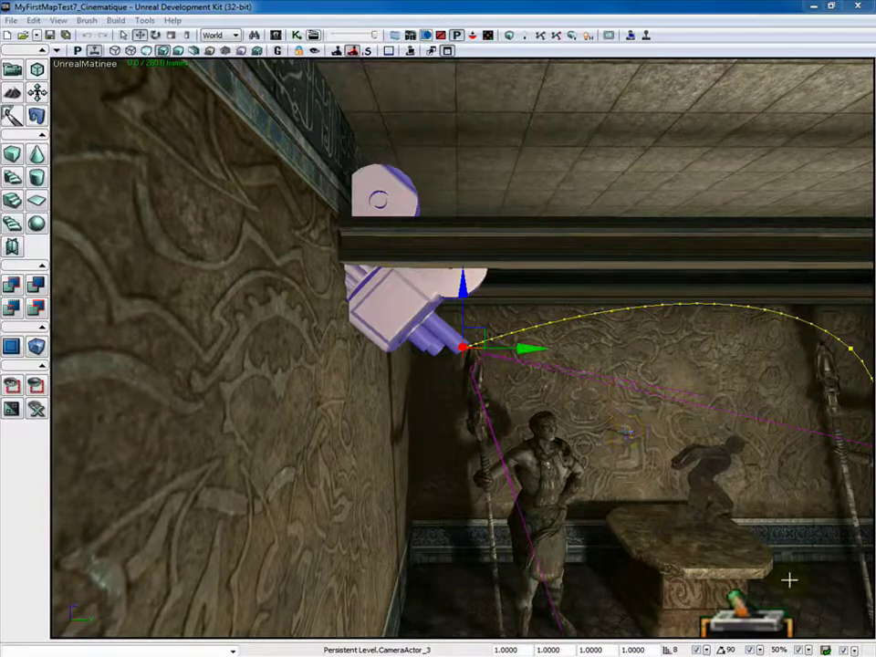
Step: Open the cinematic's Matinee and delete the Camera1 cut at 11 seconds from the Director track
click(459, 127)
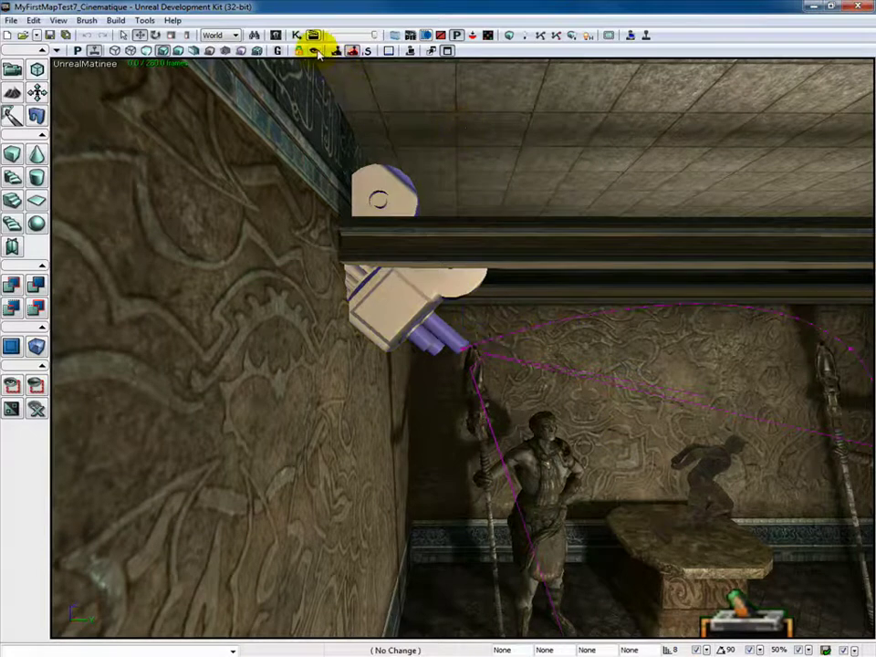
click(313, 34)
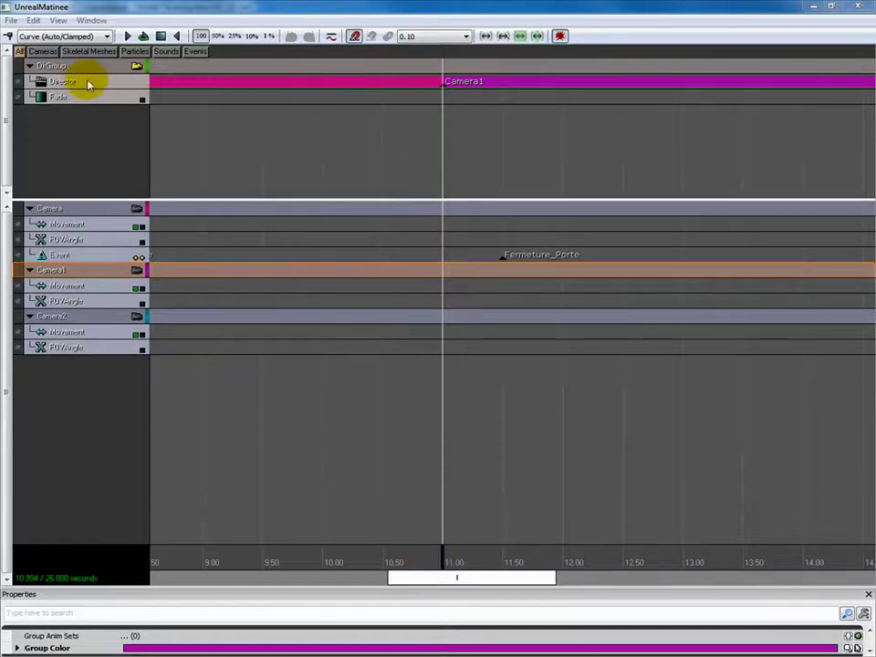
click(293, 94)
click(442, 83)
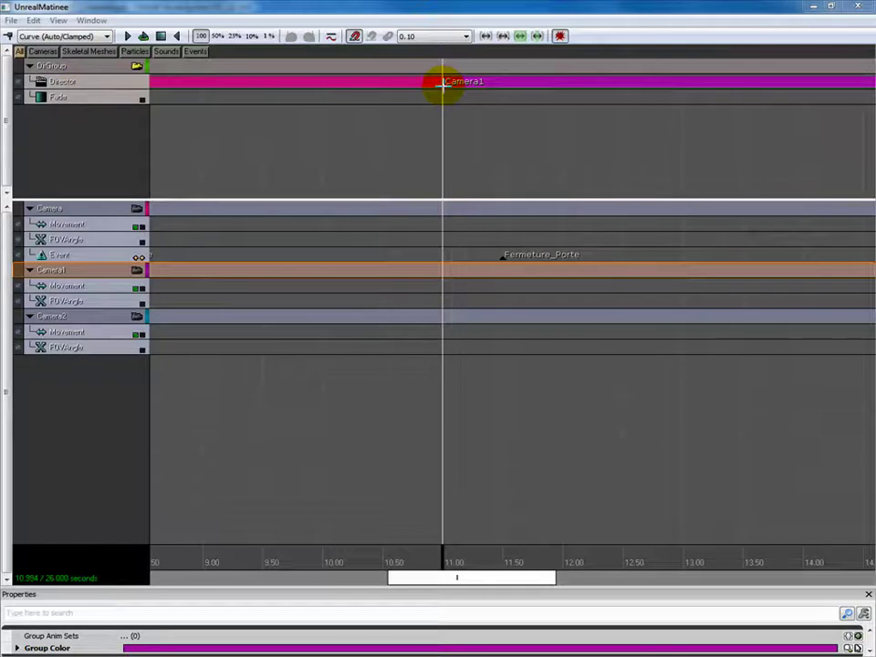
click(443, 83)
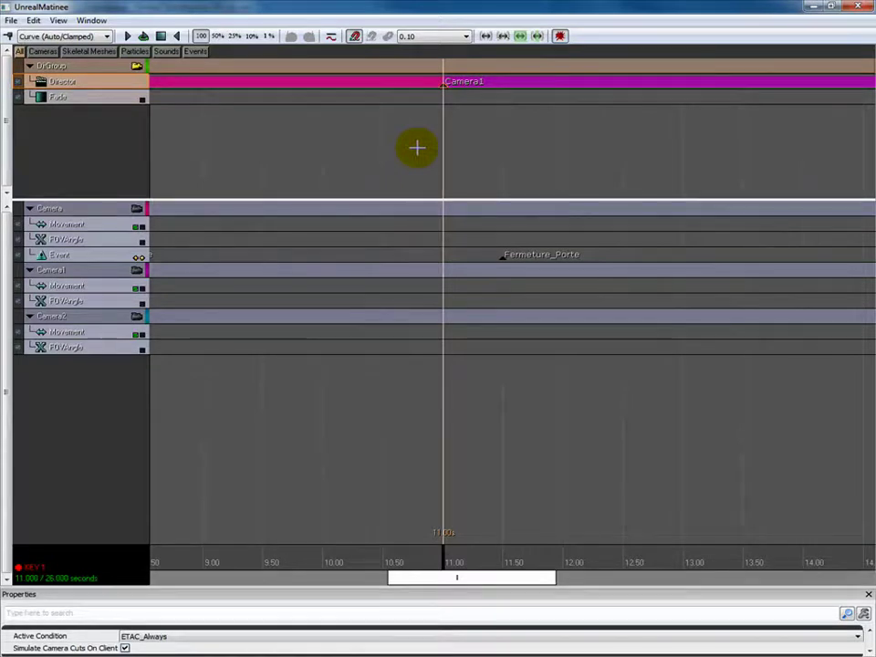
key(Delete)
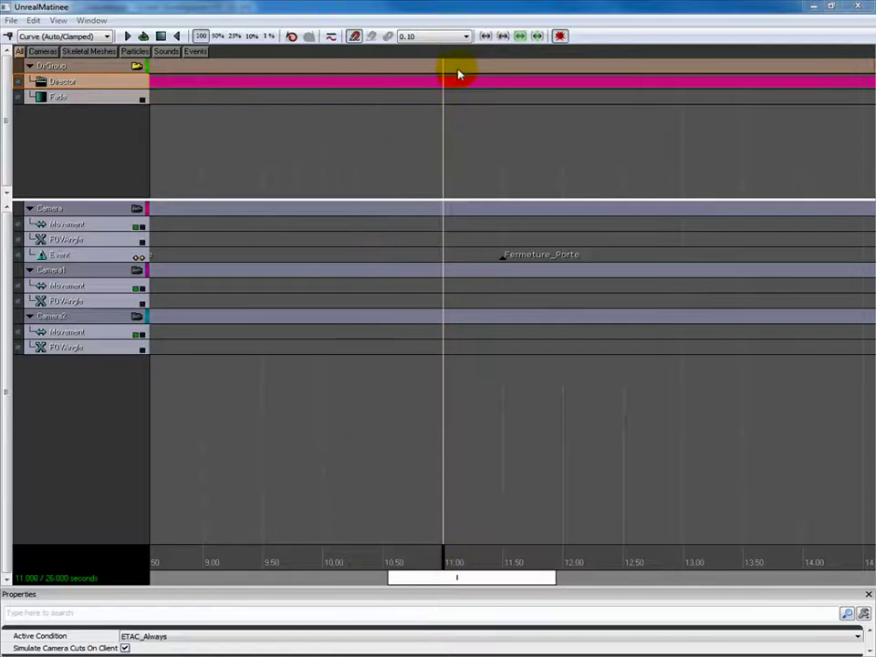
Step: Add a cut to the Camera1 group at 11 seconds on the Director track
click(8, 37)
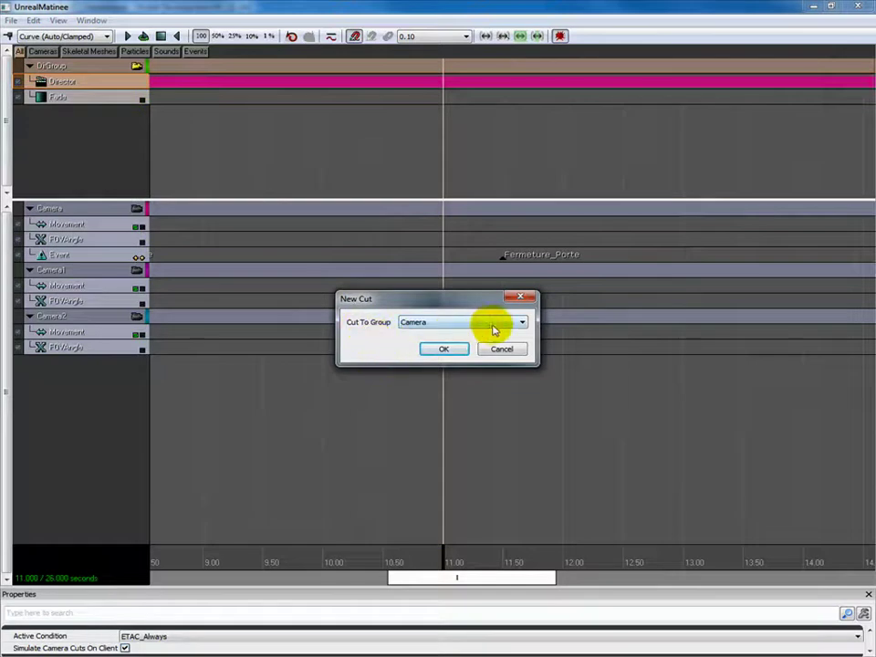
click(521, 324)
click(434, 348)
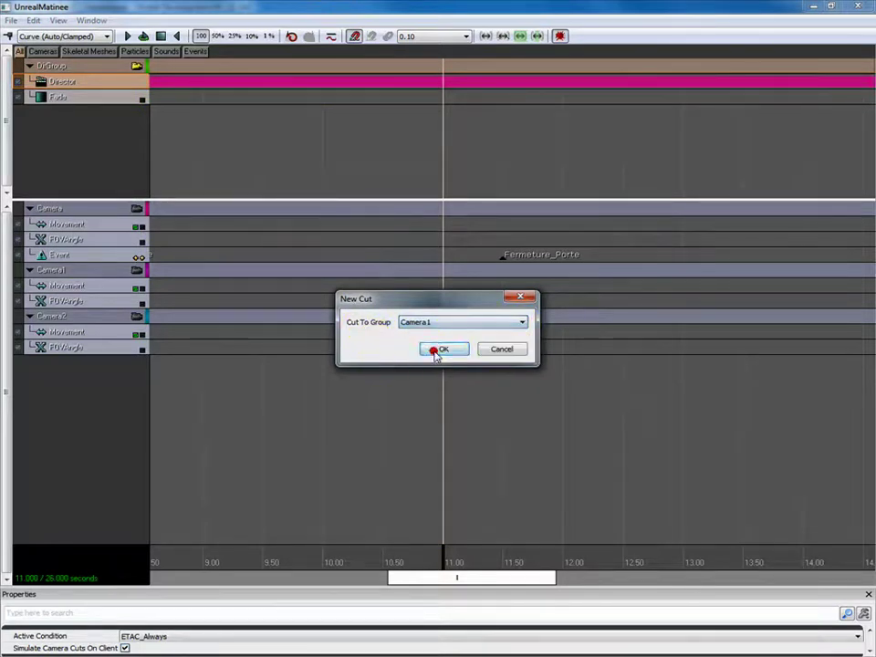
click(447, 351)
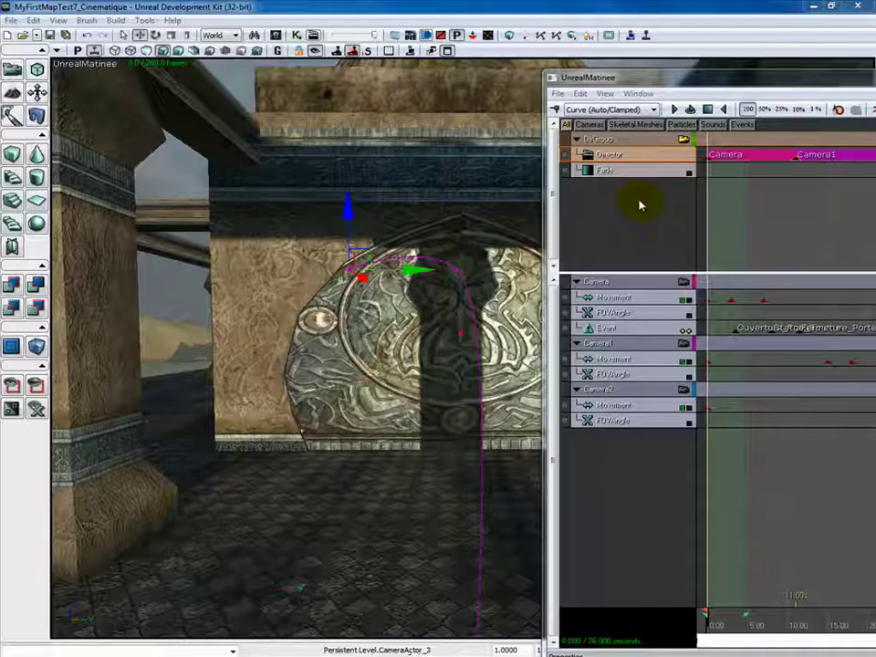
Step: Play the cinematic in Matinee, close it, and trace the Fermeture_Porte output to the Reverse input of the Porte Mausole Matinee
click(674, 108)
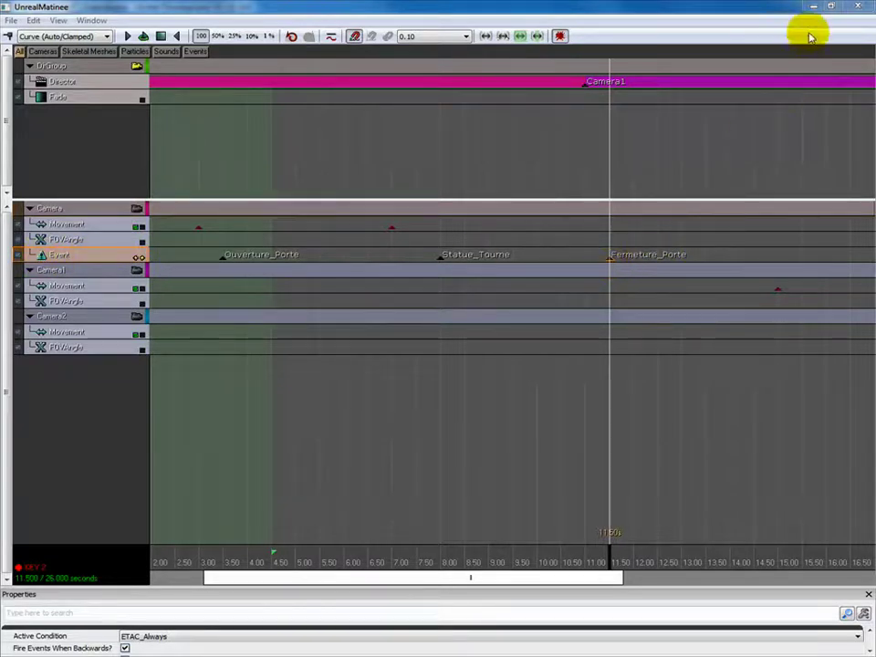
click(858, 6)
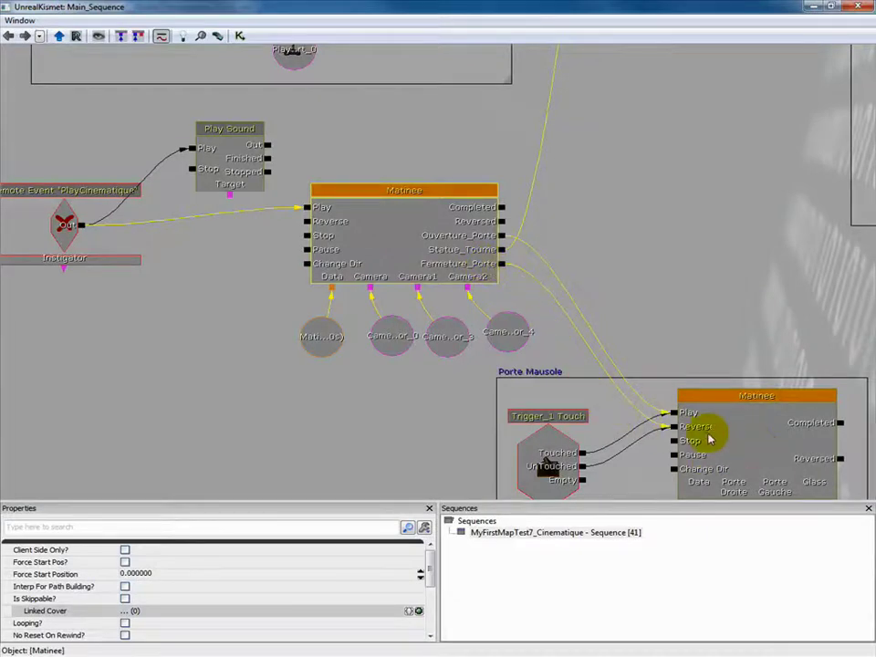
drag(666, 433, 674, 426)
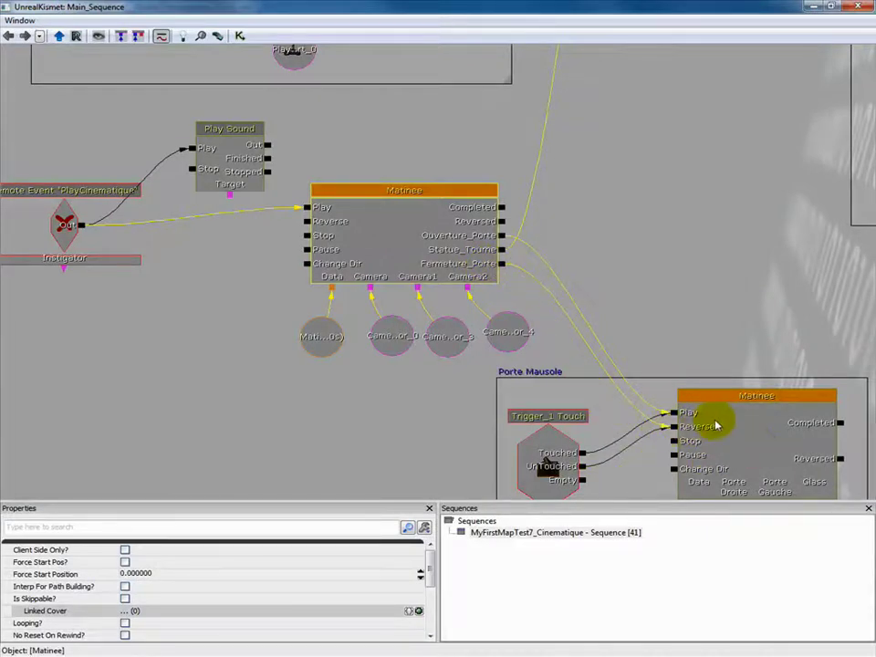
double_click(765, 439)
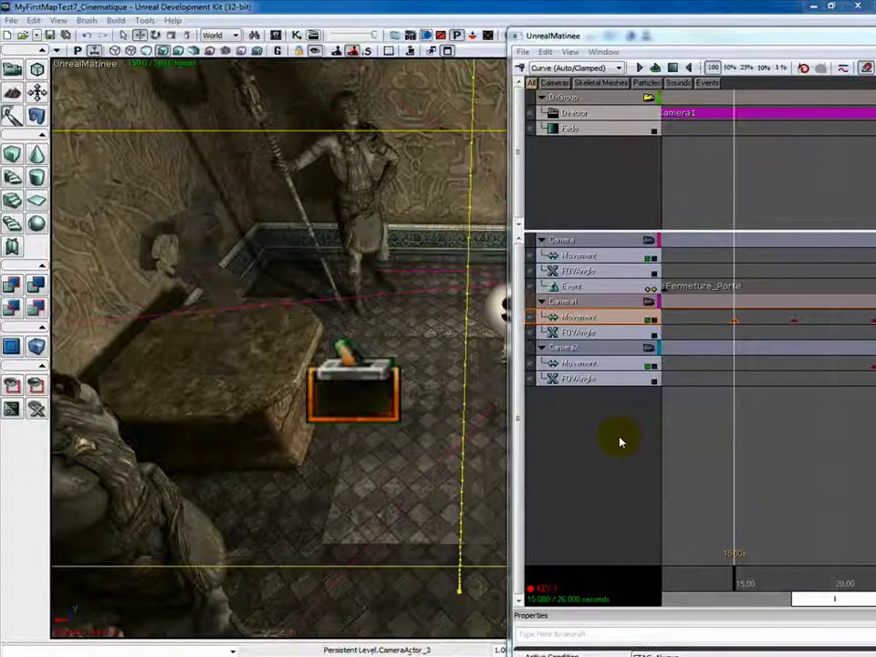
Step: Scrub the cinematic's Camera1 movement from its key at 15 seconds through the keys that follow
click(622, 319)
drag(734, 334, 735, 319)
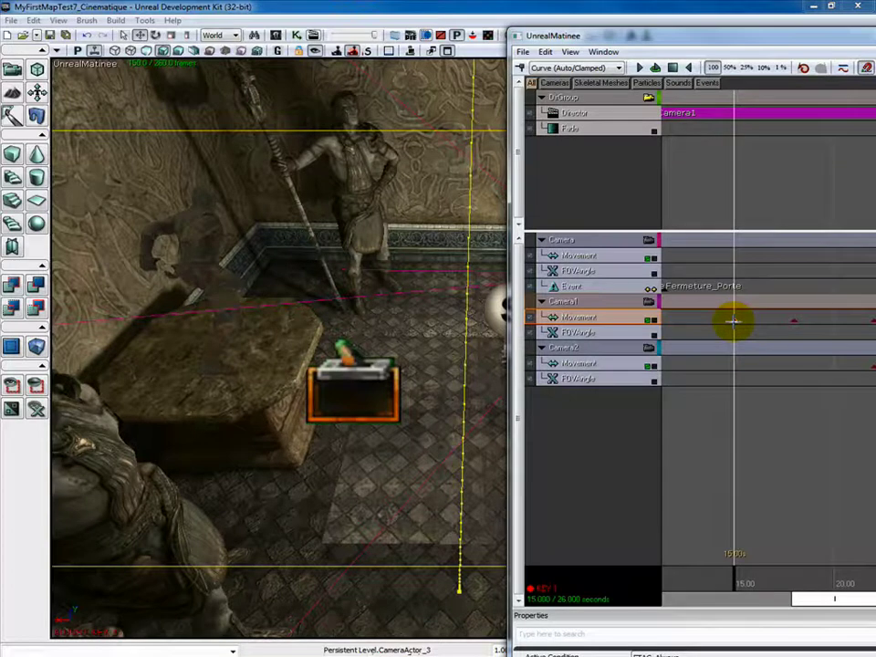
click(736, 584)
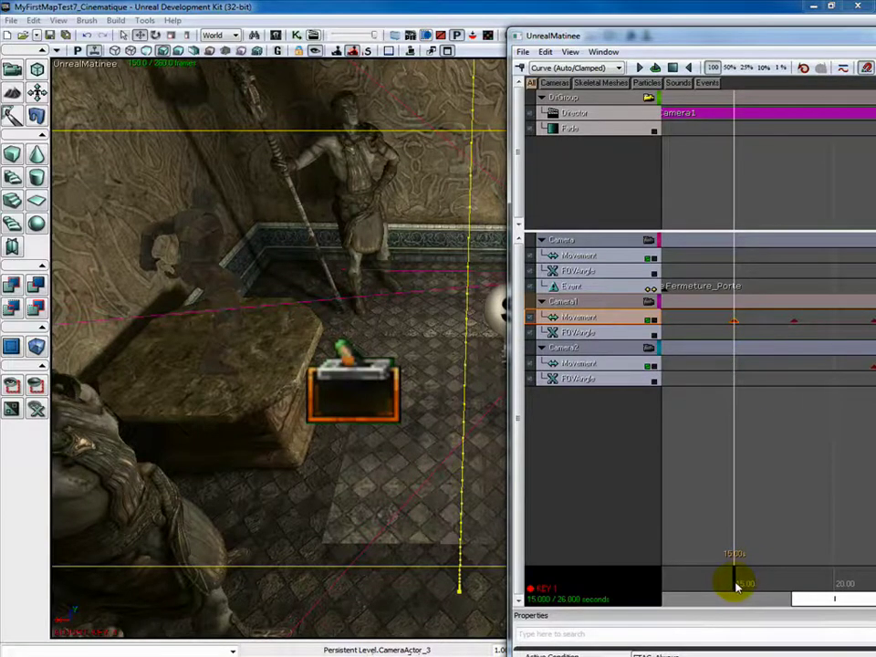
drag(736, 584, 797, 575)
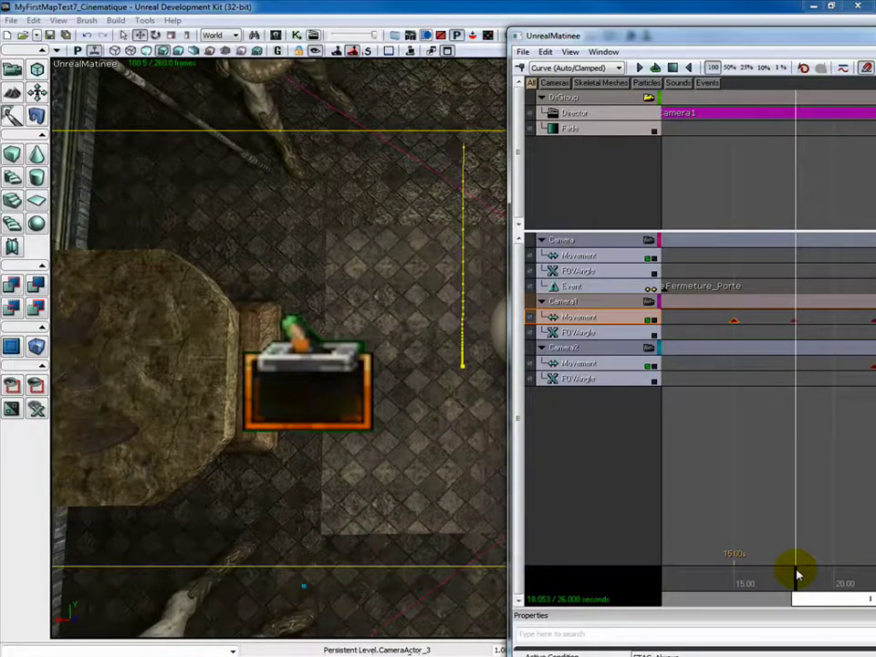
drag(797, 575, 861, 587)
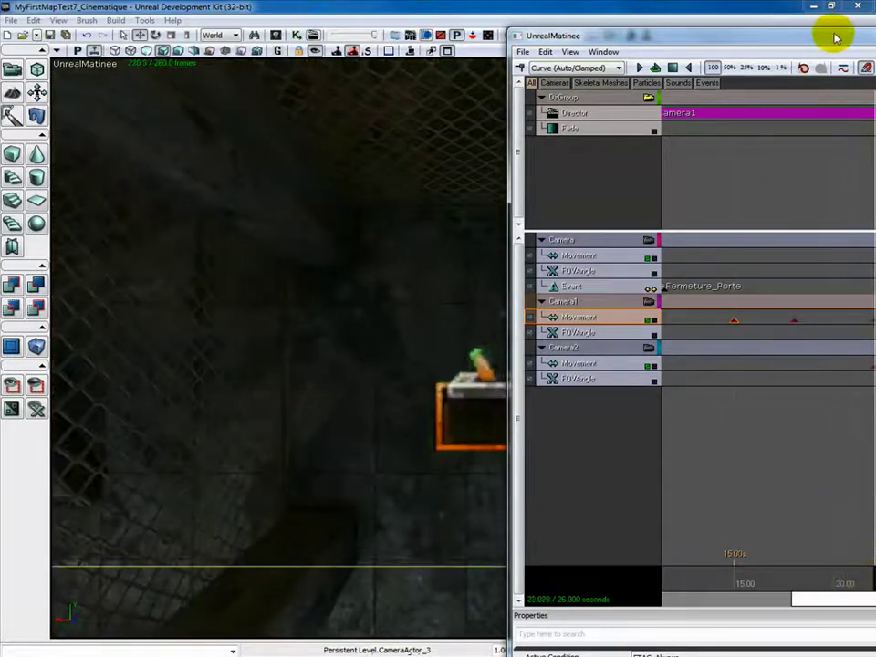
drag(838, 36, 788, 38)
click(825, 322)
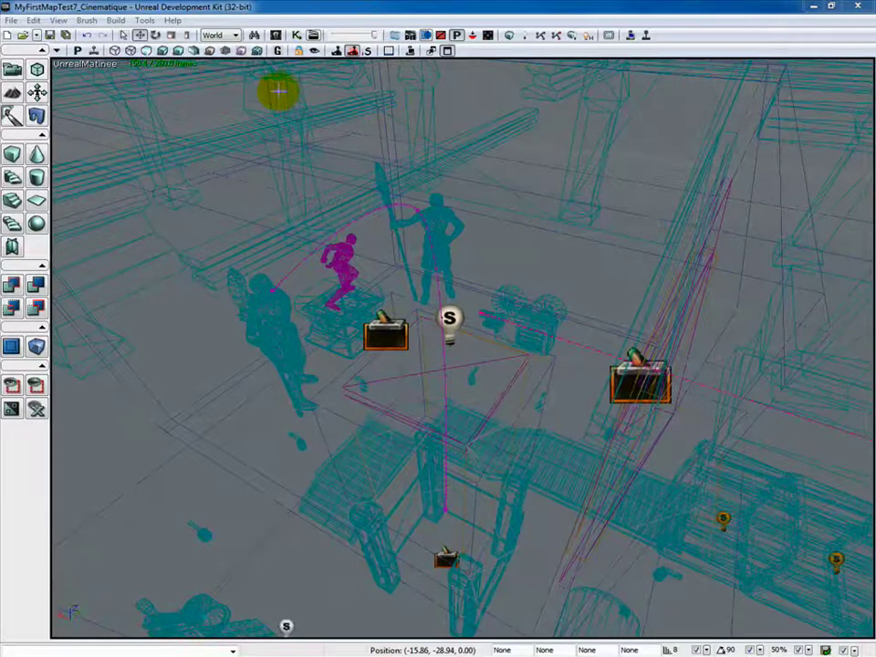
Step: Show the wireframe viewport in Game View, and play the level in the editor, starting the cinematic with the green button
click(277, 52)
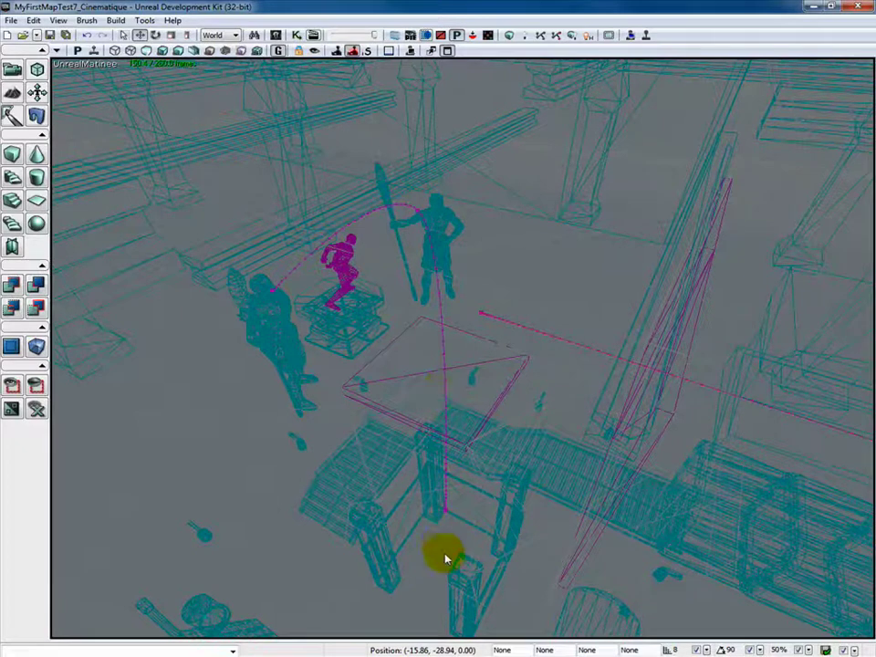
key(F8)
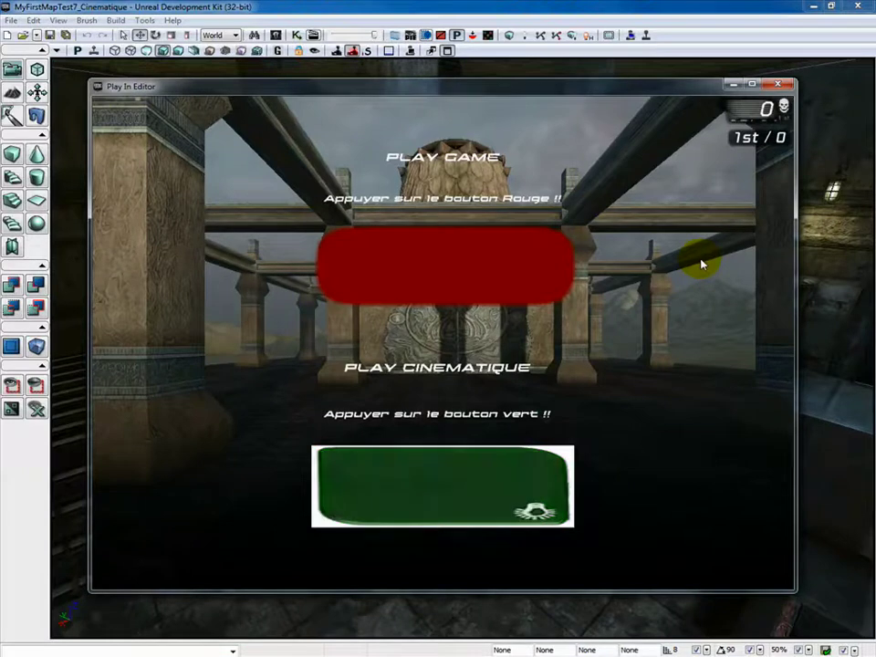
click(416, 492)
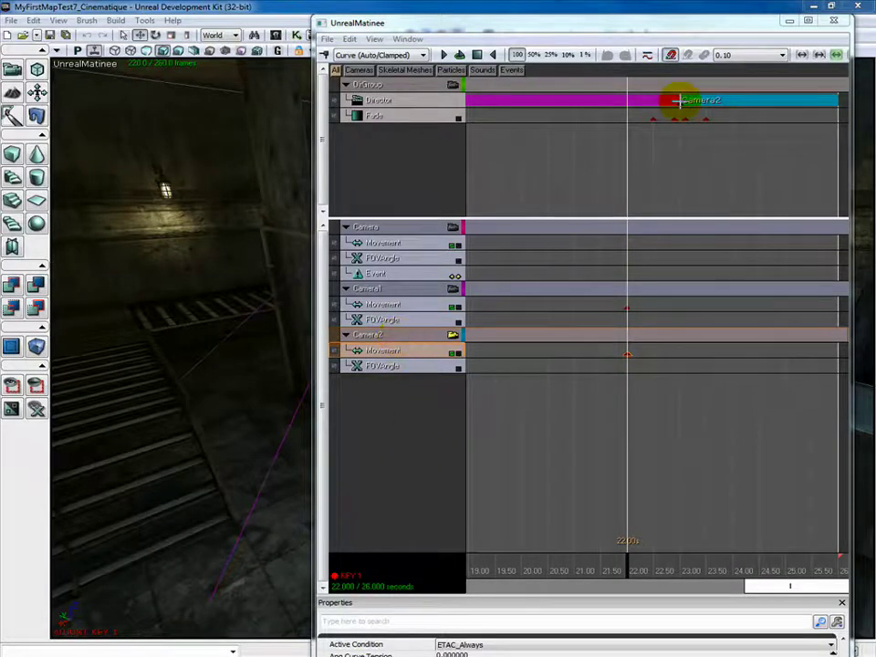
Step: Examine the Camera2 cut at 23 seconds on the Director track and the track types that can be added to DirGroup
click(678, 101)
click(681, 571)
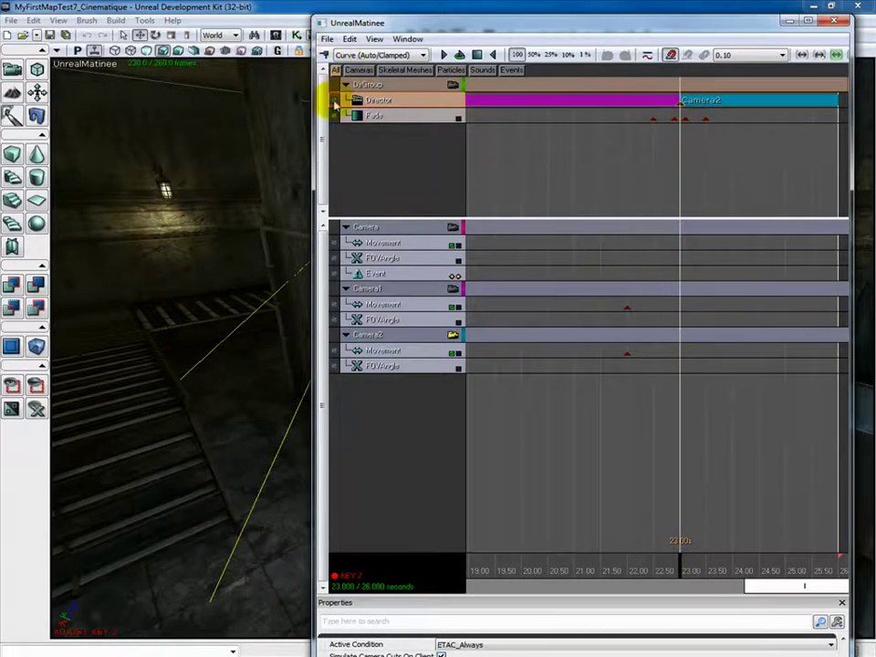
key(Down)
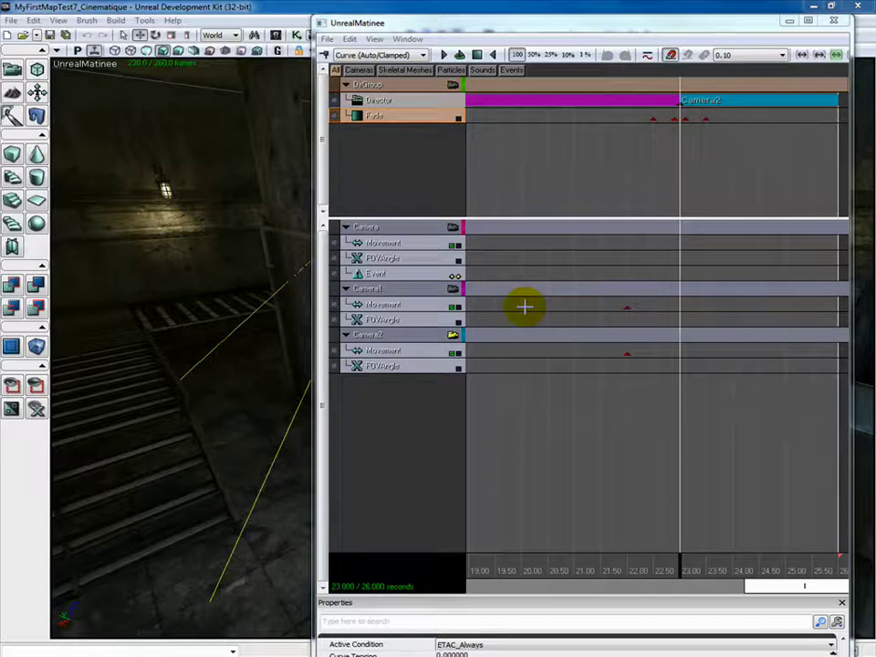
right_click(406, 84)
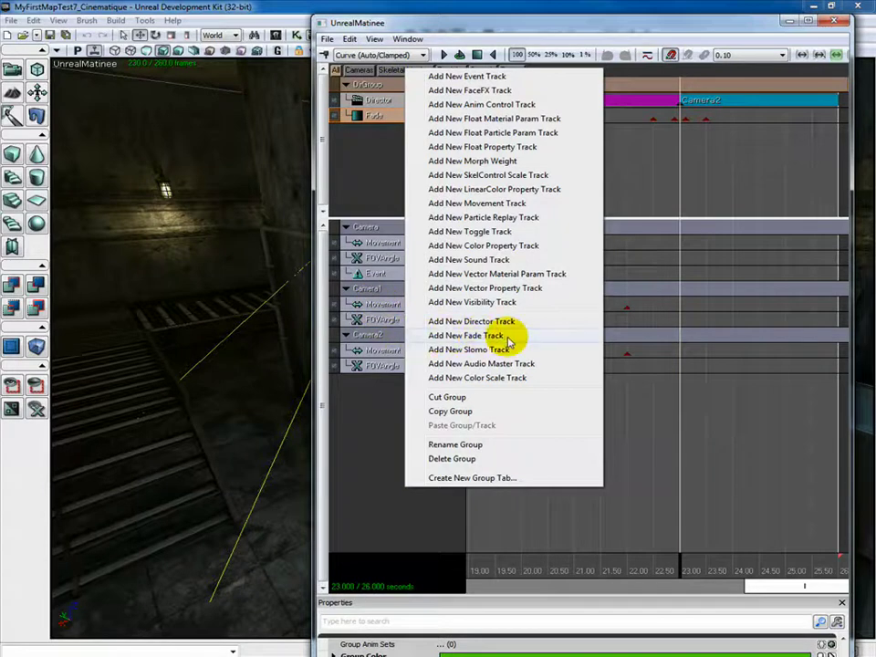
click(391, 158)
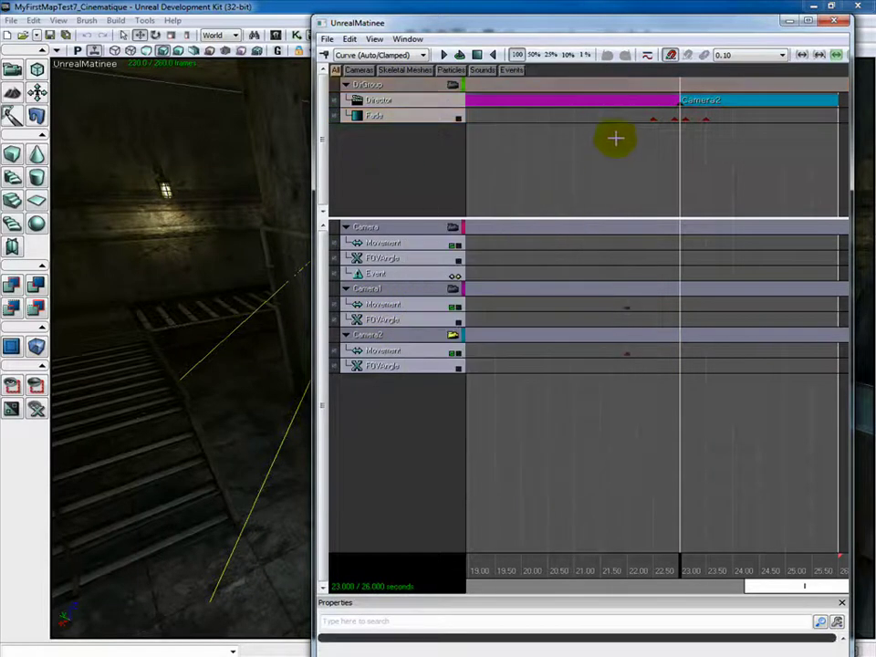
Step: Check the value of the Fade track's key at 22.5 seconds and close its value dialog
click(652, 119)
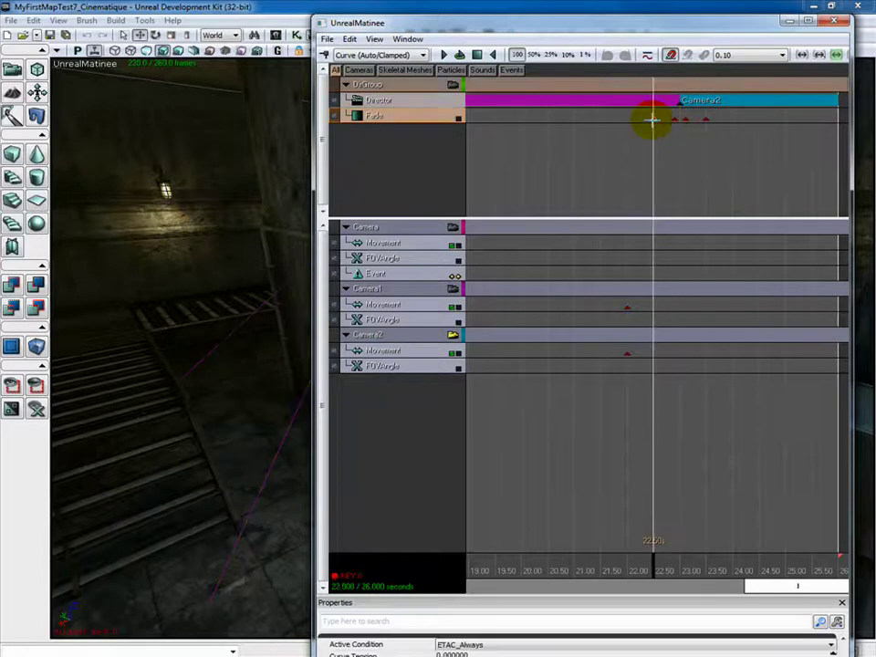
right_click(652, 120)
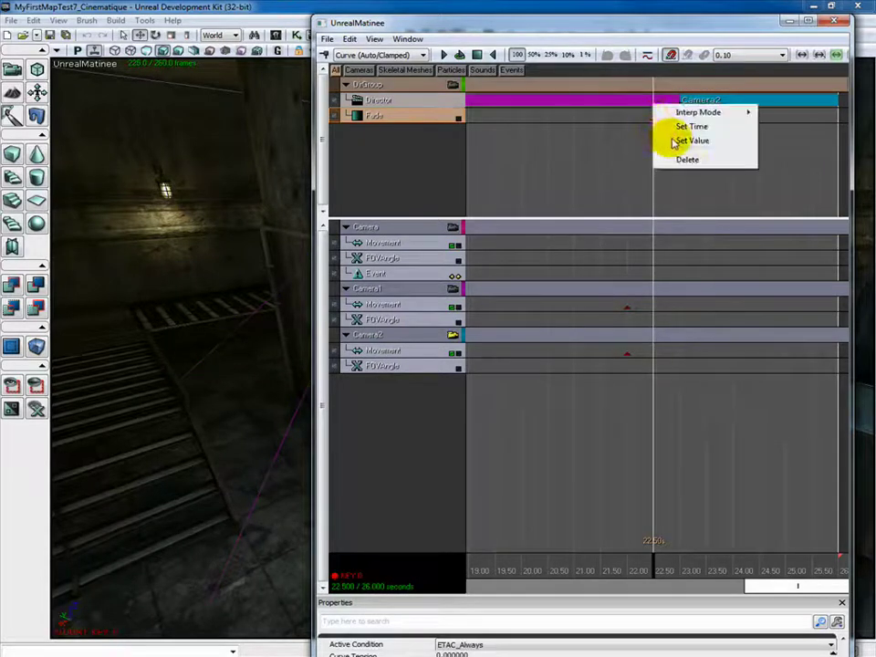
click(673, 140)
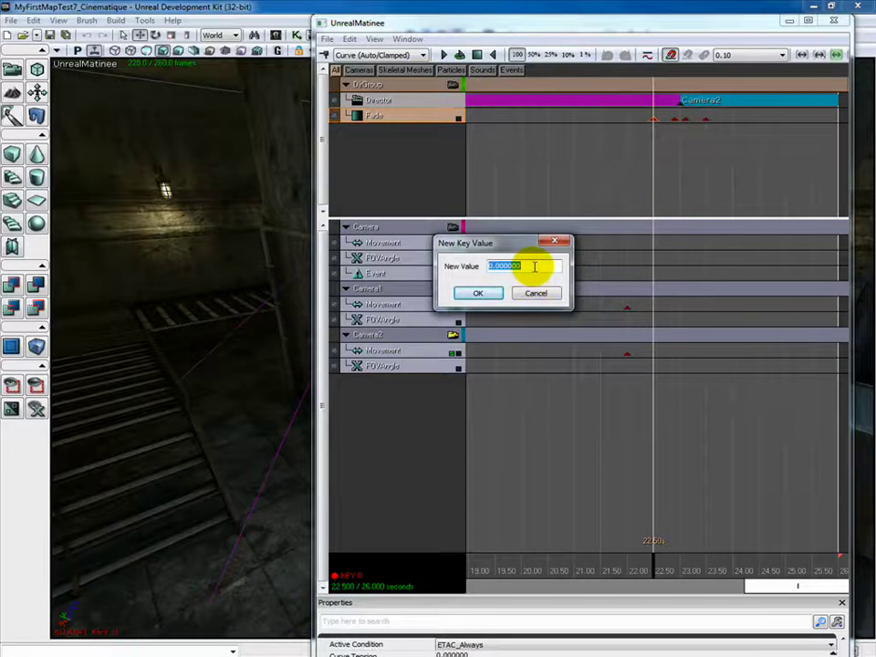
click(481, 293)
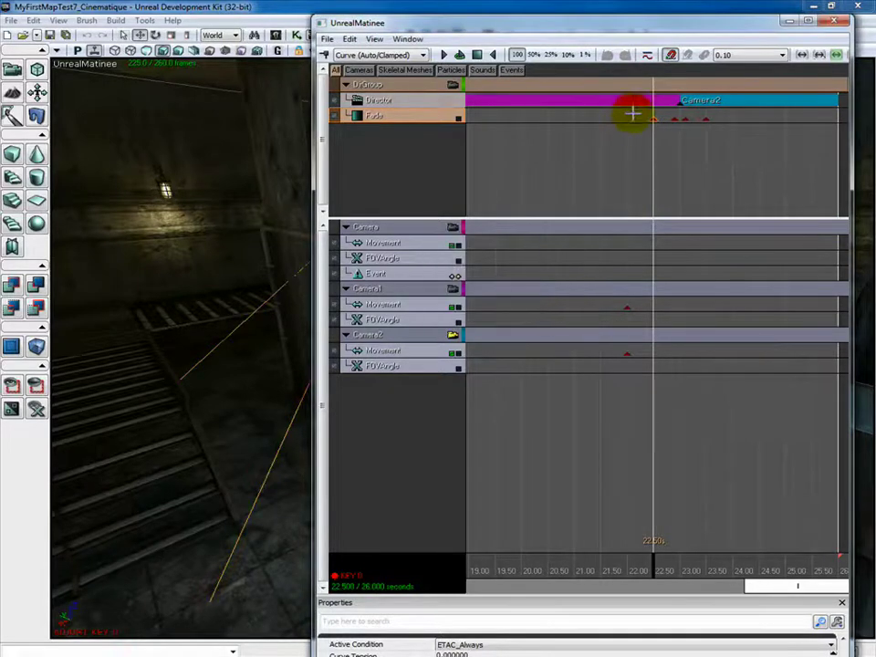